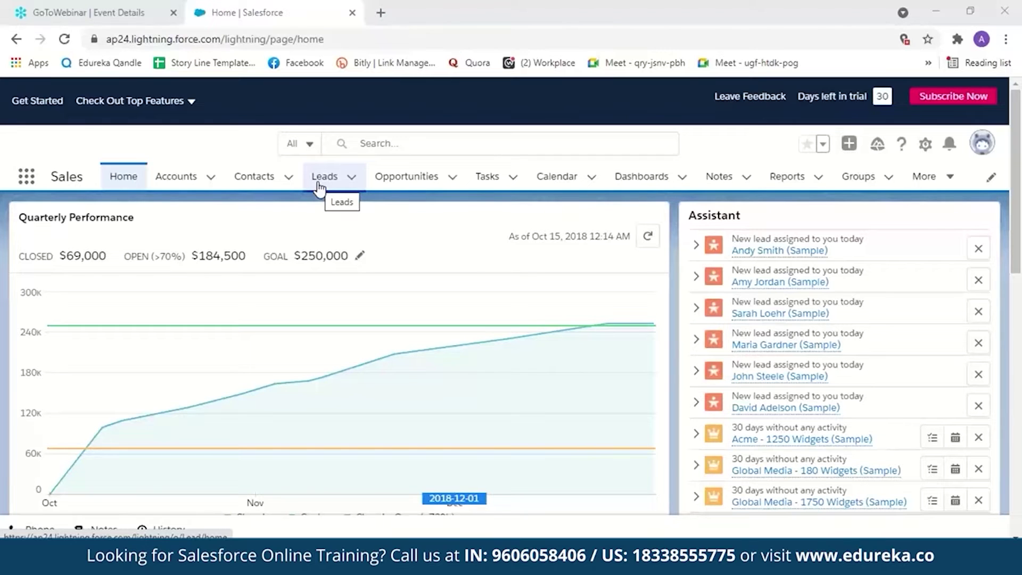
Step: Switch the Leads tab to the My Leads list view to show the six sample leads
click(320, 181)
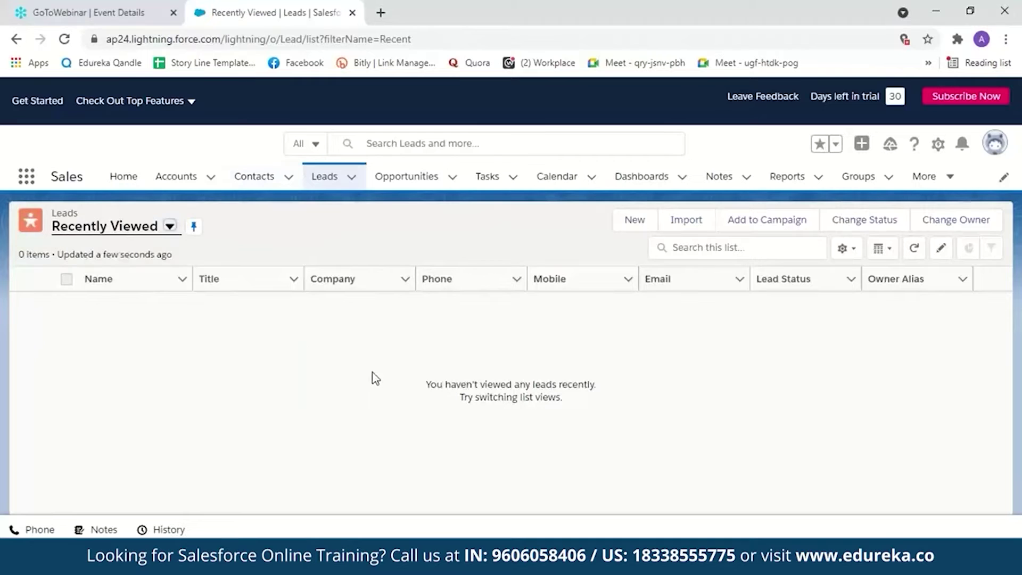
click(169, 226)
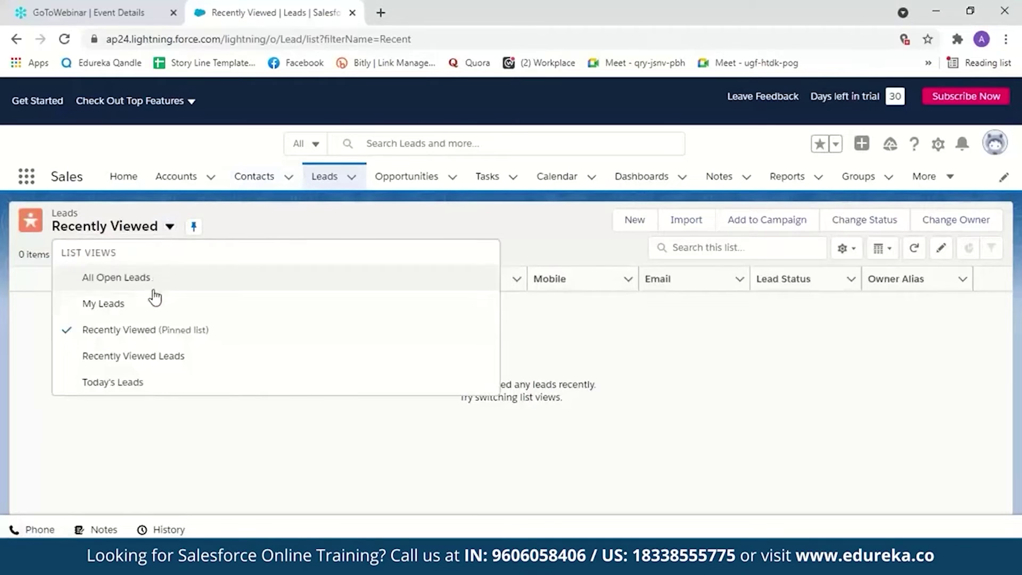
click(137, 309)
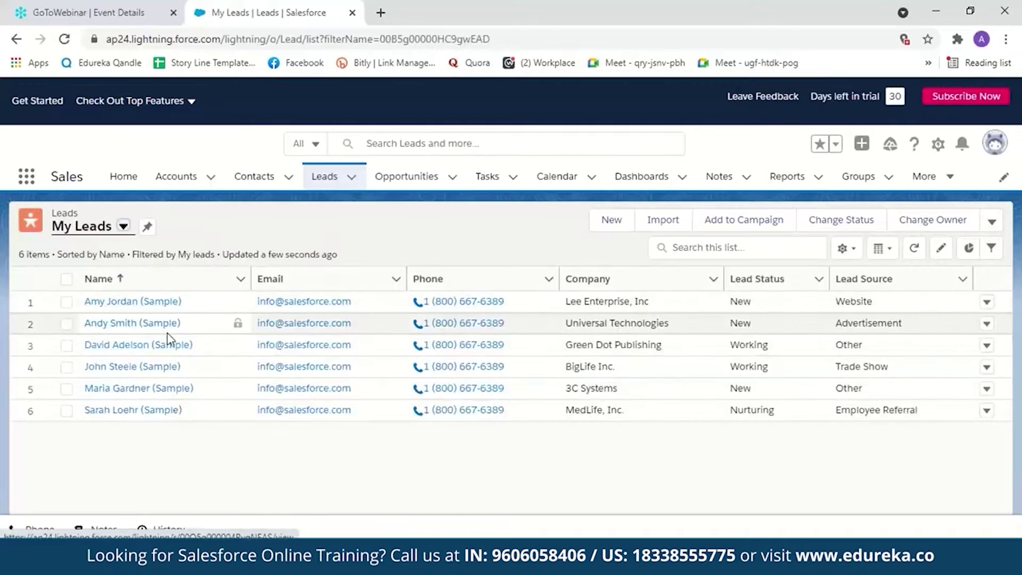
Step: Start a new lead with salutation Mr. and enter the lead's first and last name
click(611, 219)
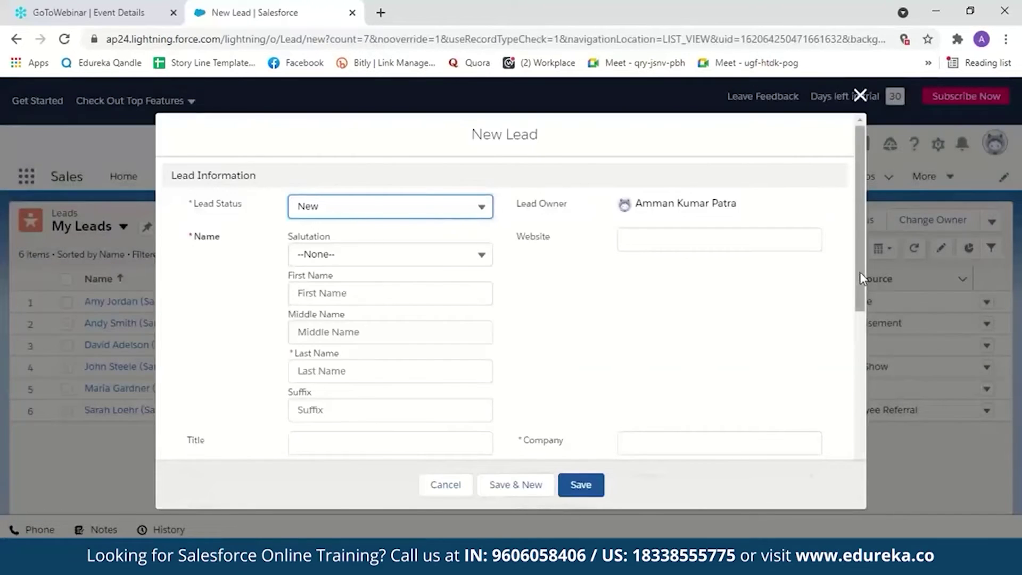
drag(860, 272, 860, 284)
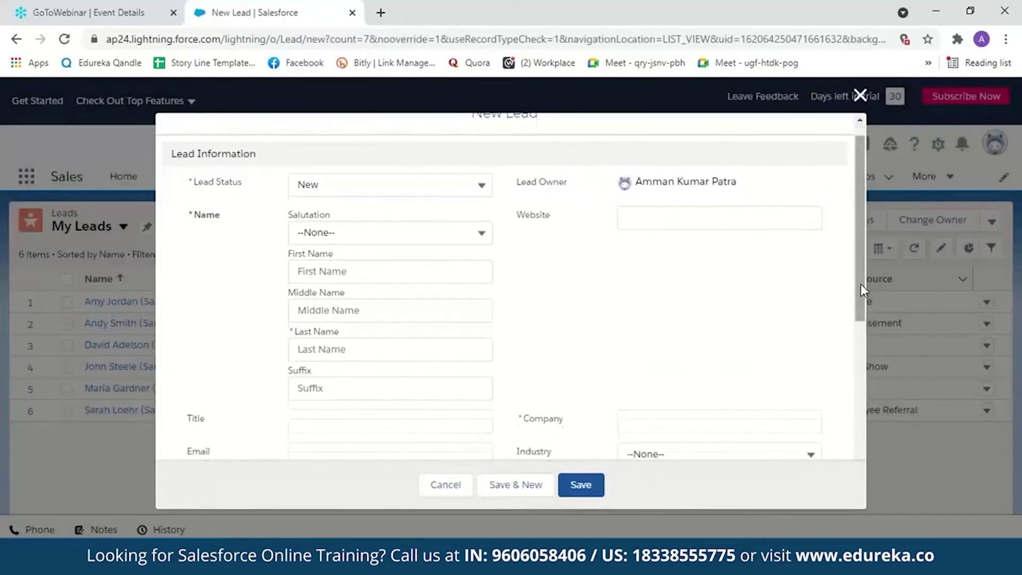
click(479, 232)
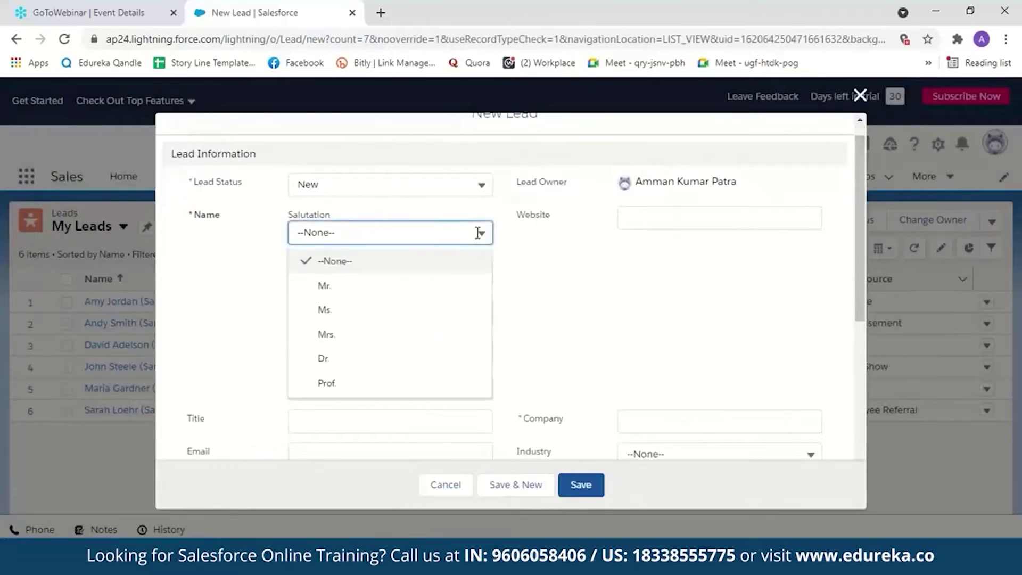
click(462, 287)
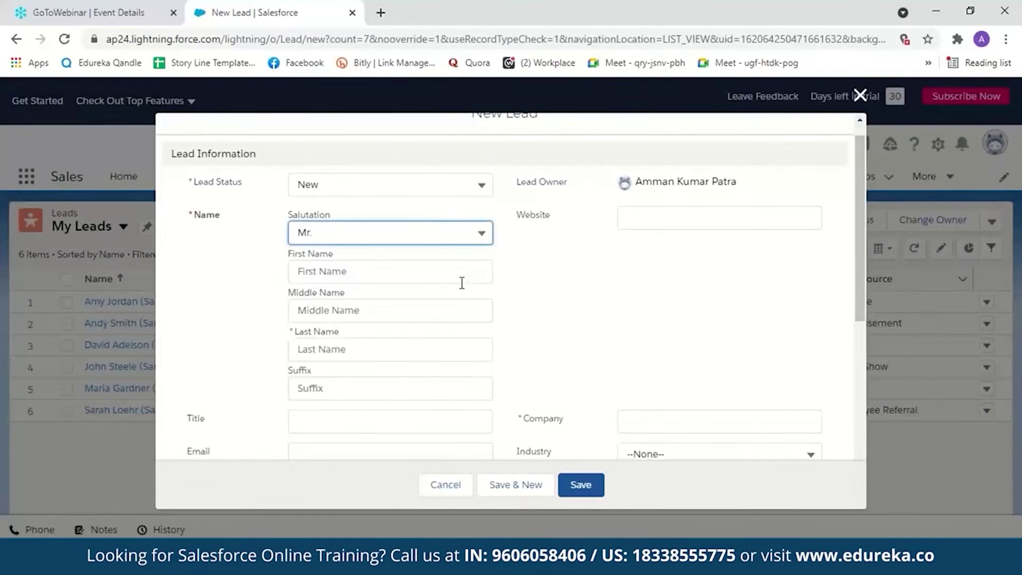
click(413, 271)
click(390, 362)
Step: Fill in title Developer, company Edureka, and the lead's e-mail address and phone number
scroll(372, 341, down, 3)
click(317, 282)
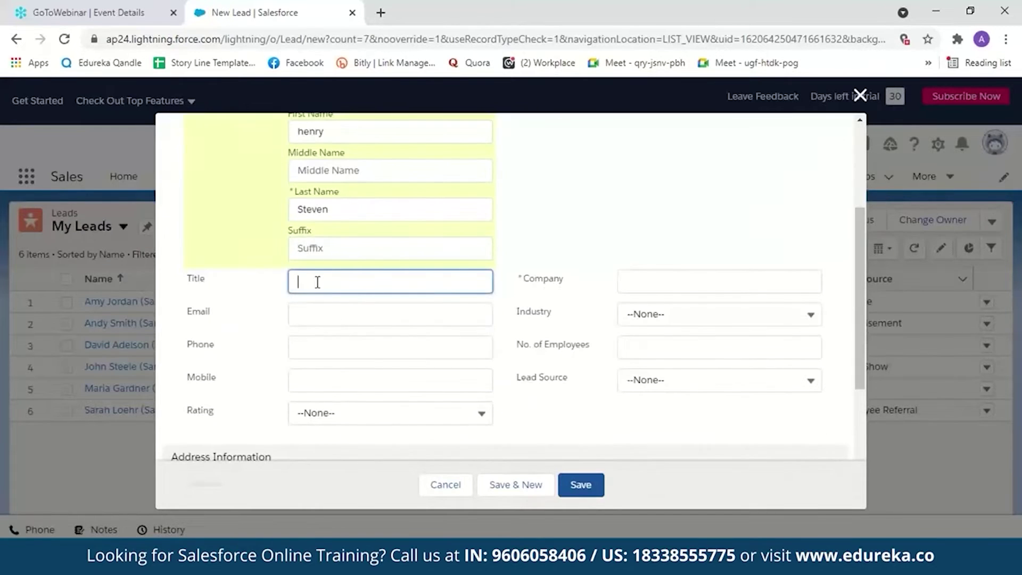
text(Developer)
click(635, 283)
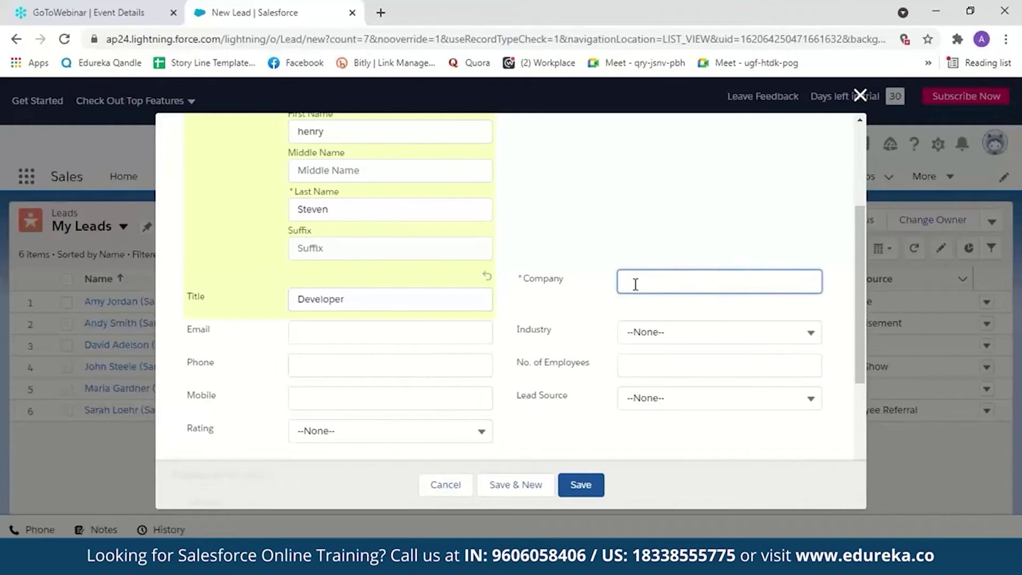
text(Edureka)
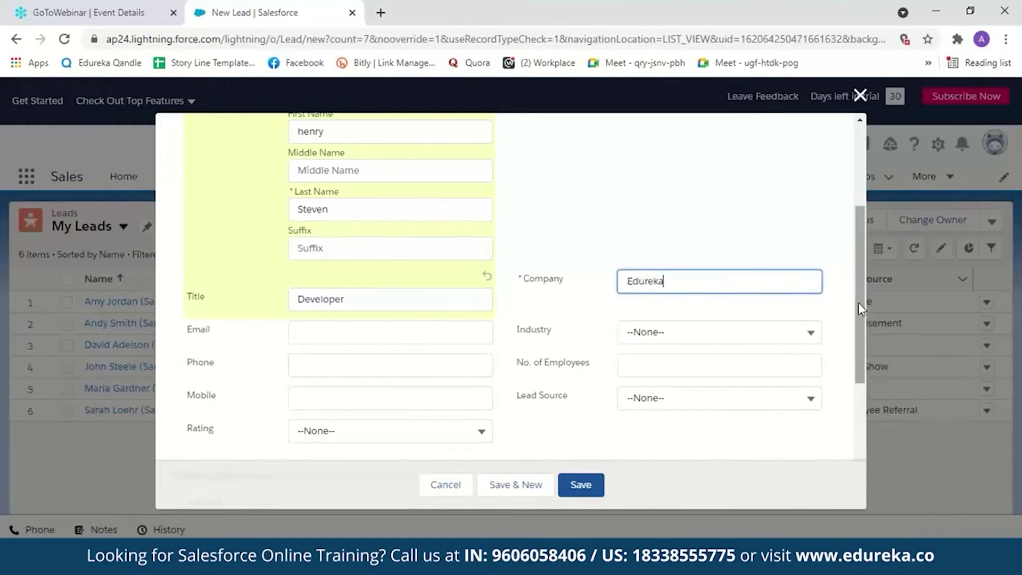
click(462, 334)
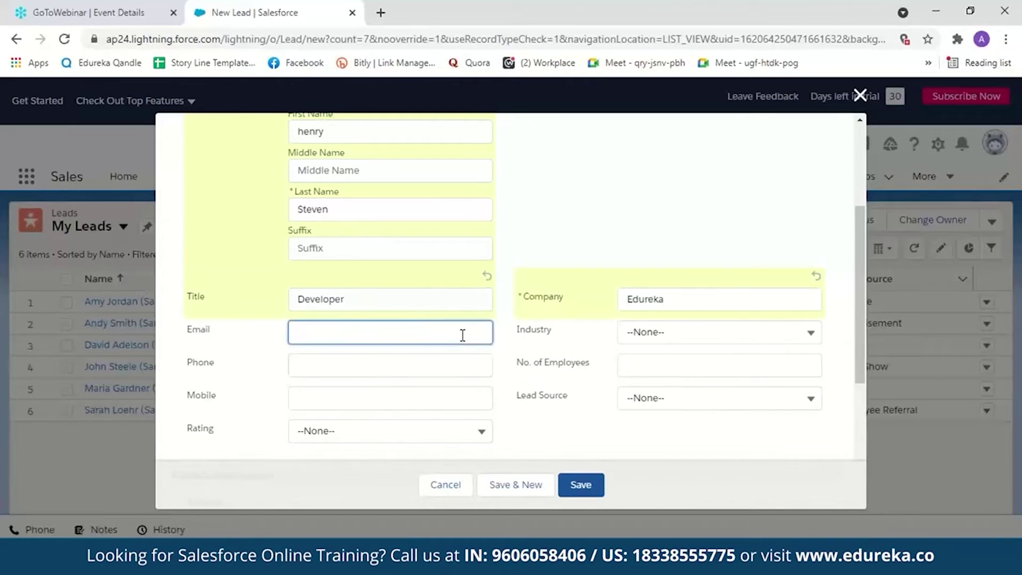
scroll(462, 335, down, 1)
click(335, 298)
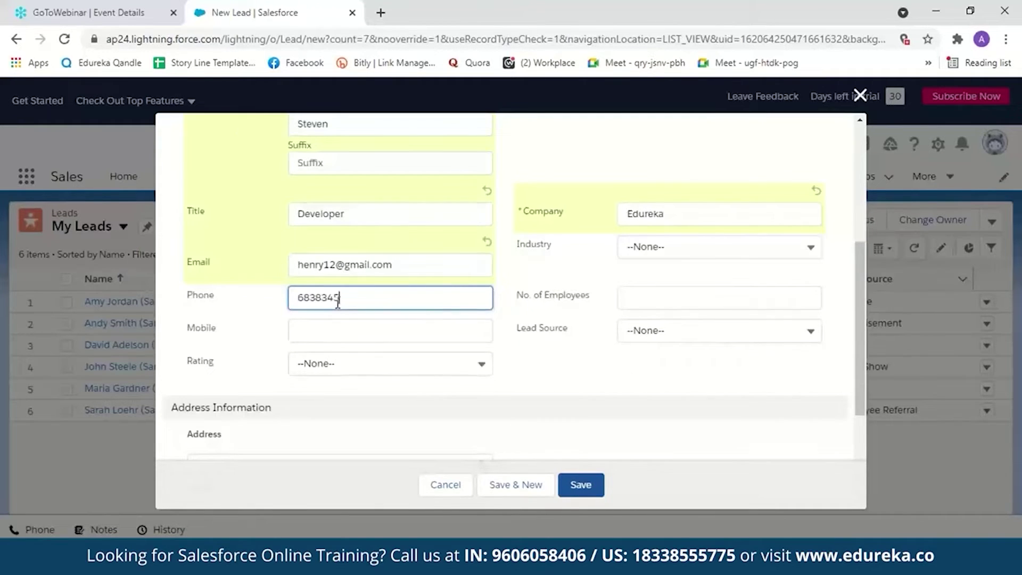
Step: Set the industry to Engineering and the lead source to Advertisement
click(810, 246)
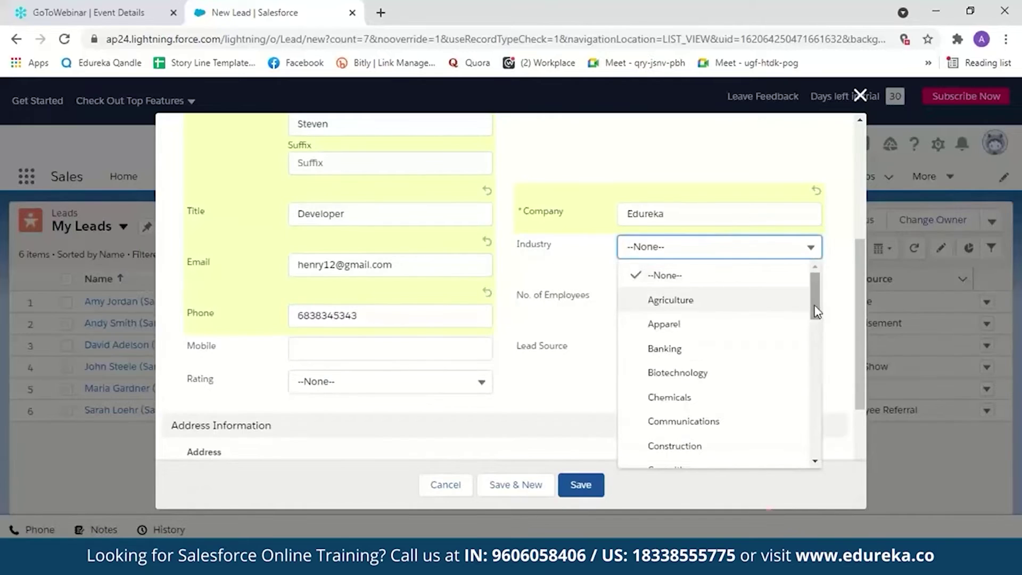
scroll(734, 328, down, 4)
click(735, 325)
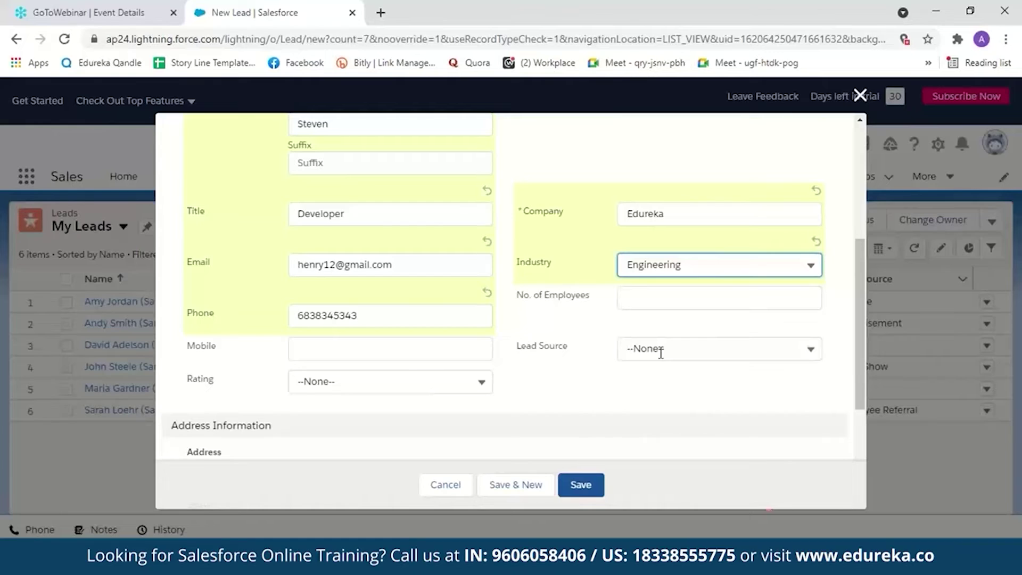
click(660, 354)
click(771, 370)
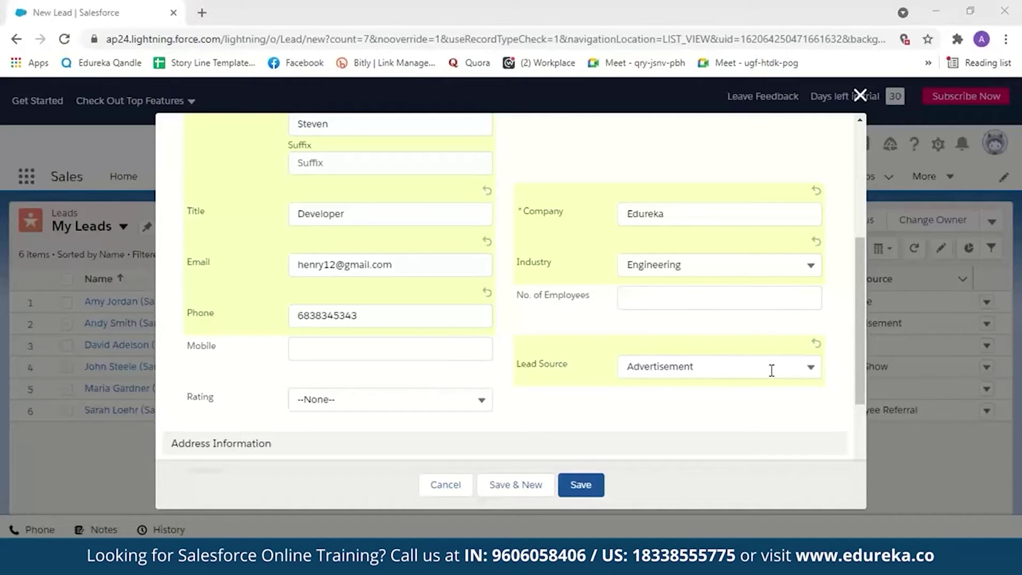
click(818, 366)
click(686, 187)
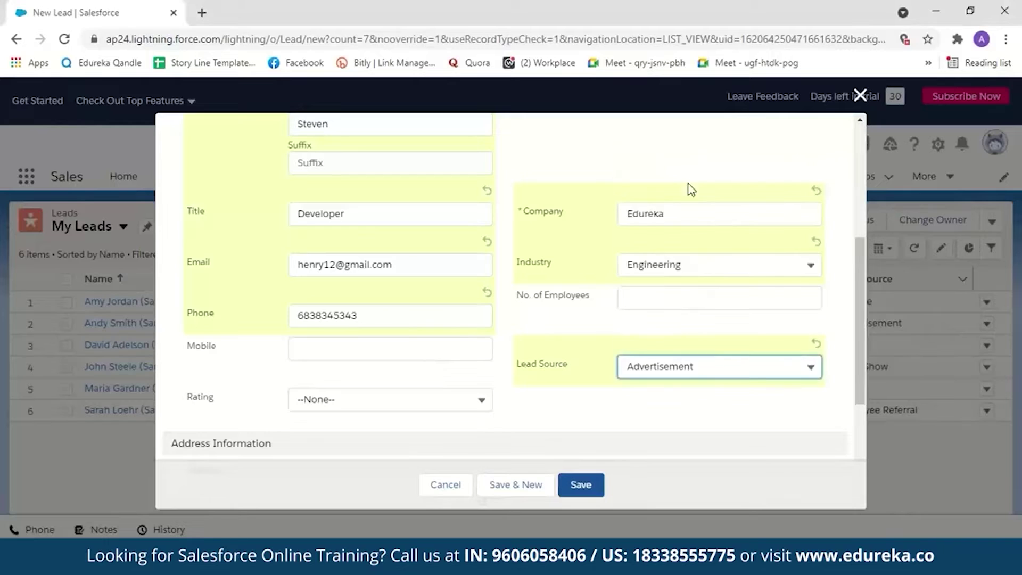
drag(858, 362, 858, 250)
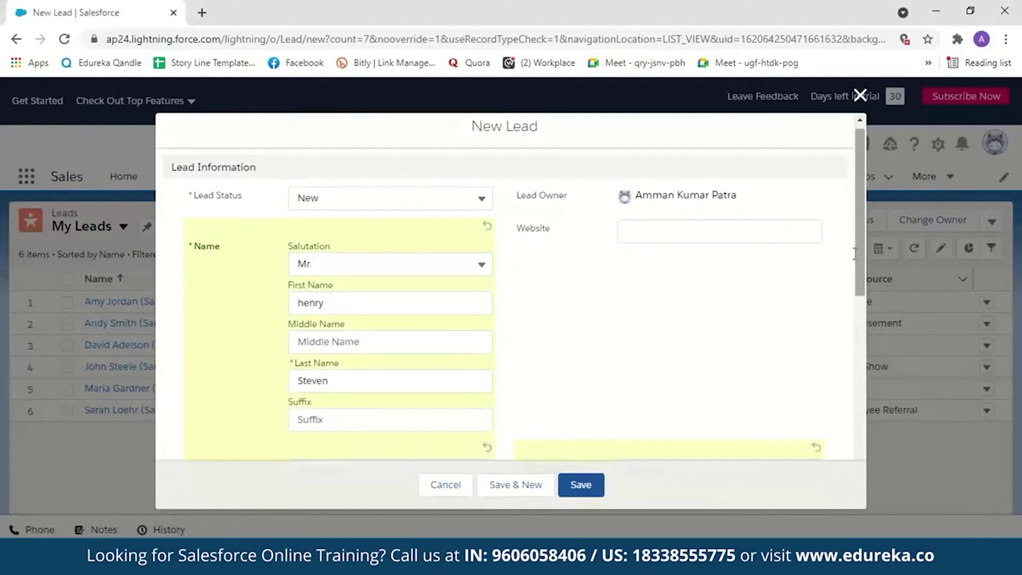
Step: Keep the Lead Status as New and save the first lead
click(478, 198)
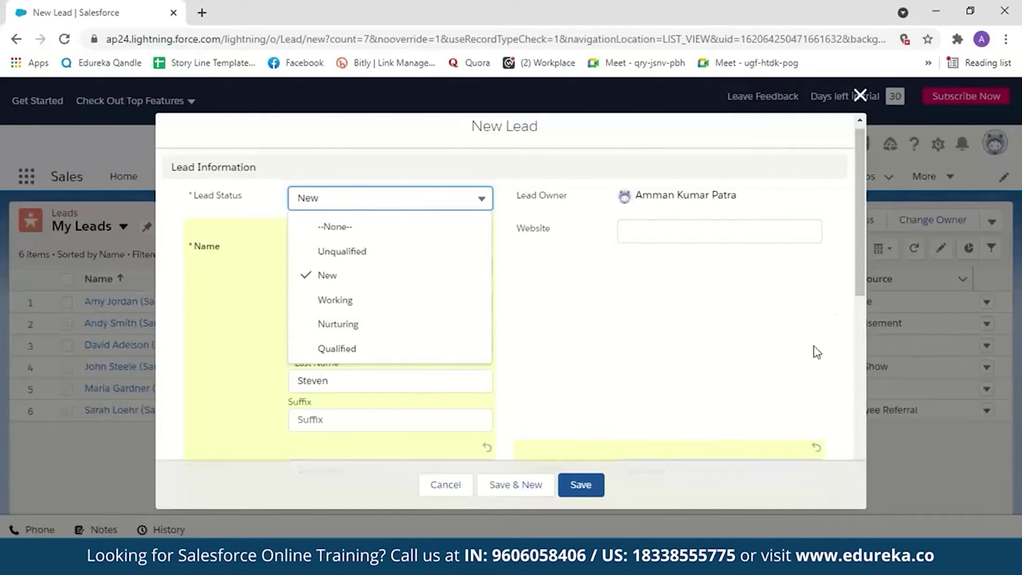
click(417, 290)
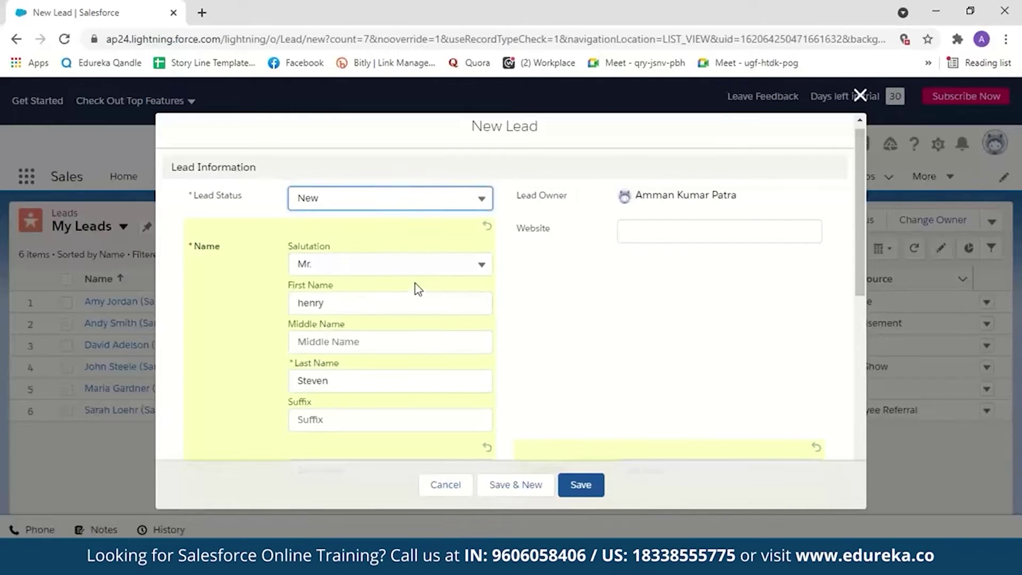
scroll(866, 368, down, 6)
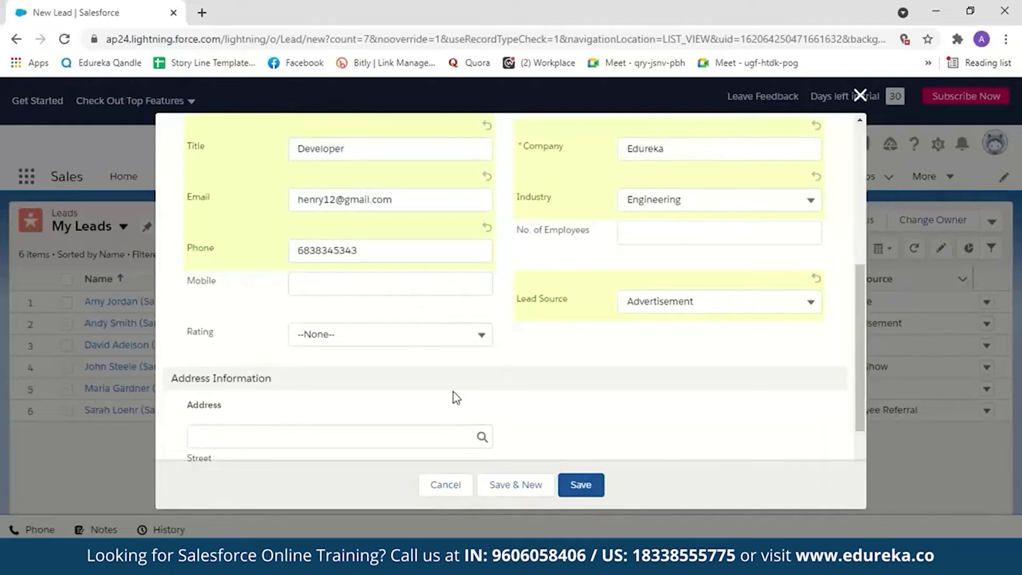
drag(857, 384, 857, 276)
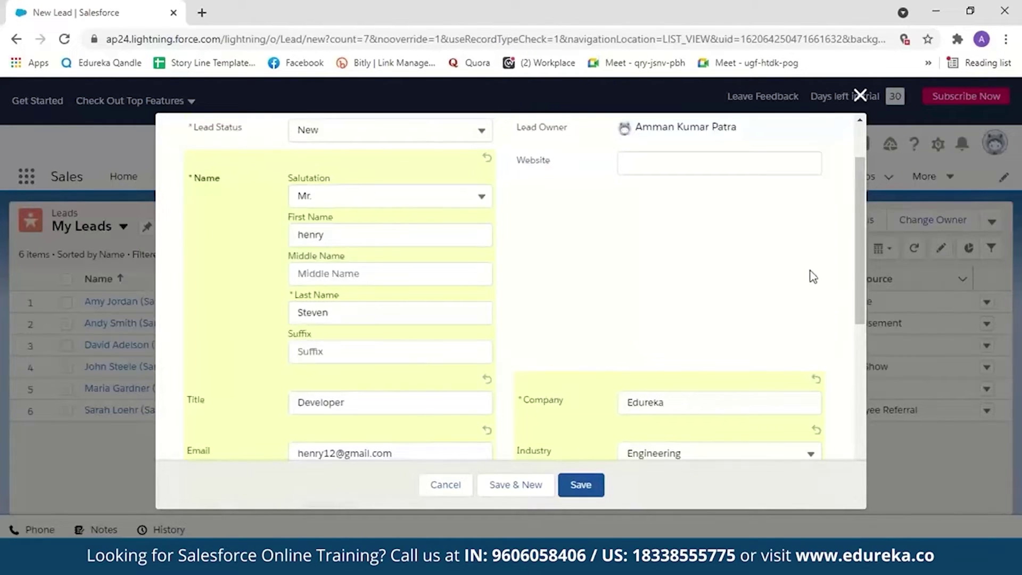
drag(862, 287, 867, 375)
click(589, 485)
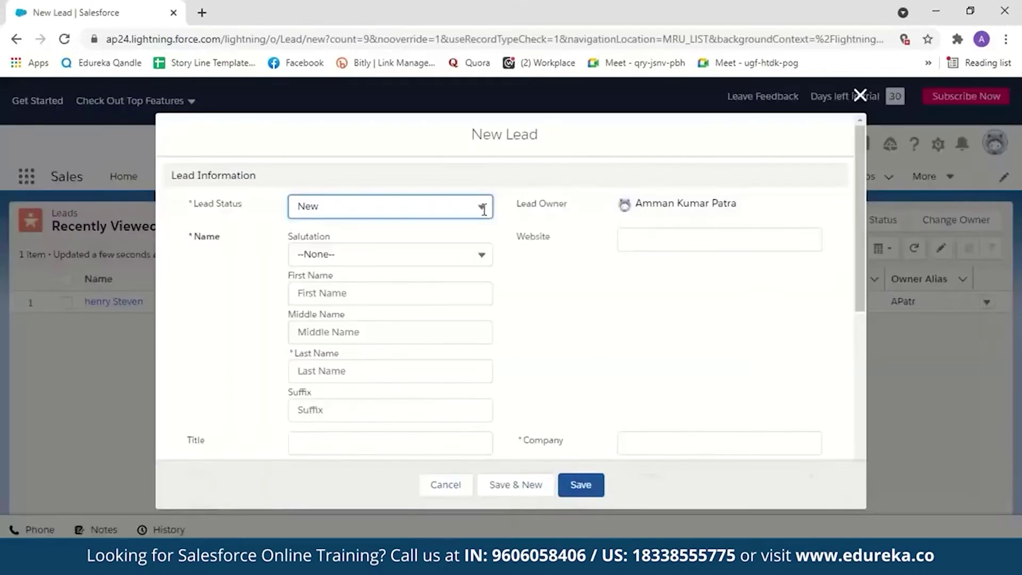
Step: Keep status New and enter the second lead's name, title Testing and company TCS
click(481, 206)
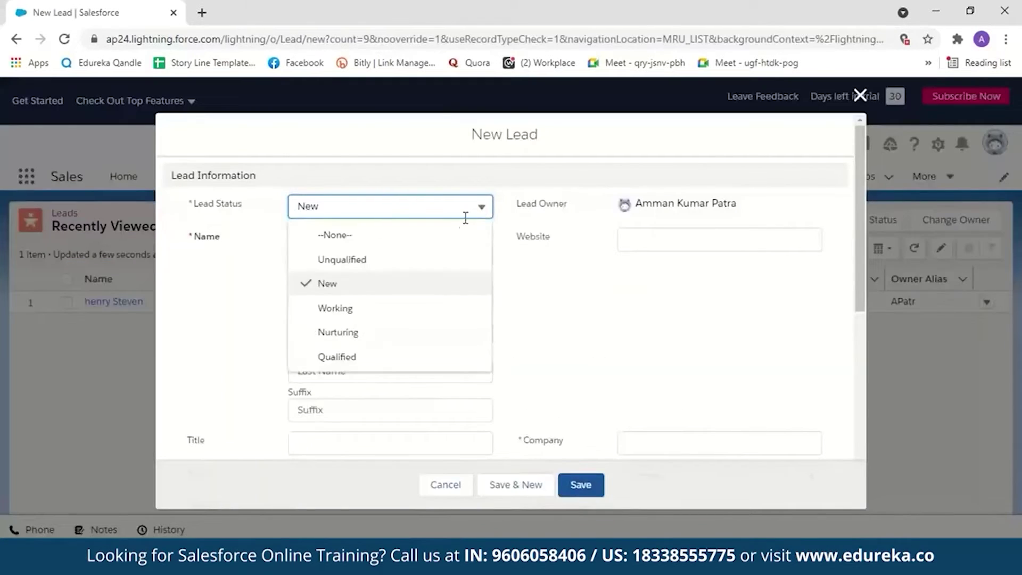
click(395, 286)
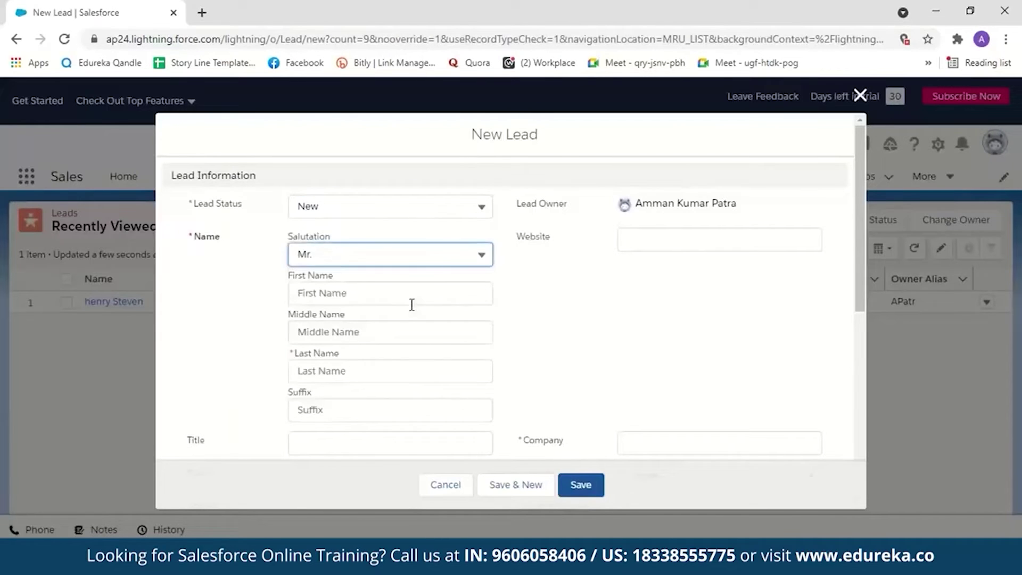
click(388, 296)
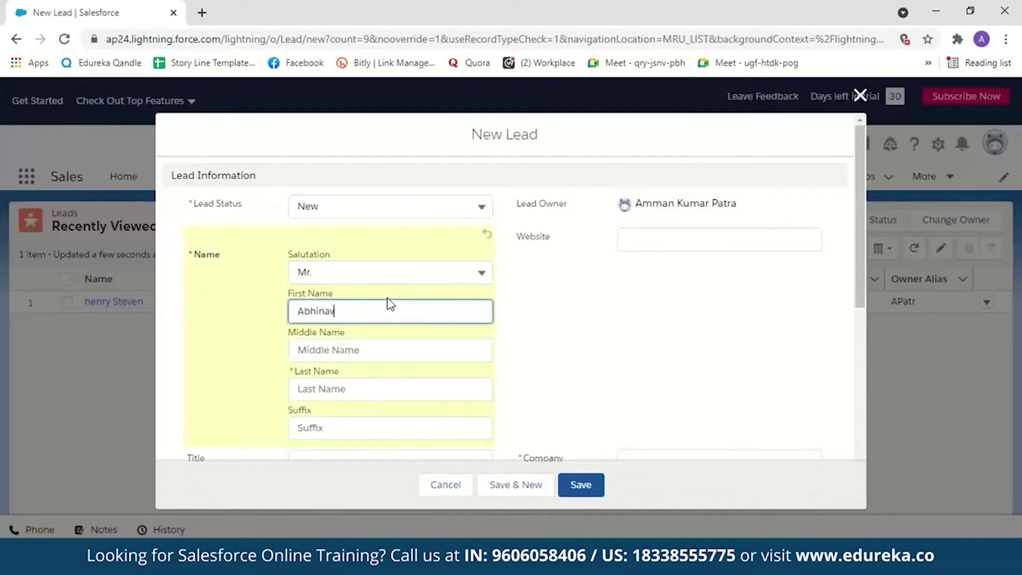
click(398, 389)
scroll(398, 389, down, 3)
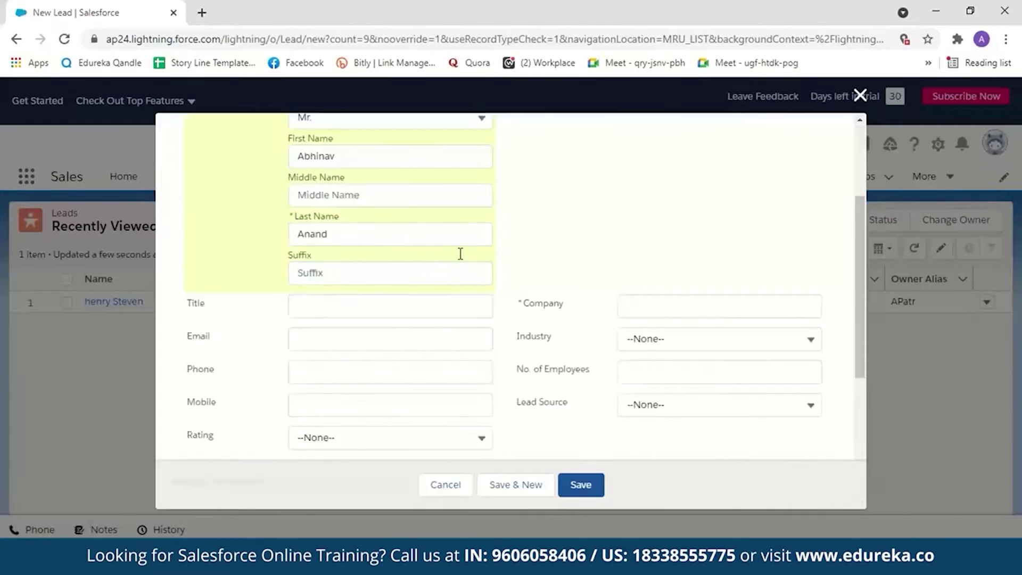
click(447, 311)
text(Testing)
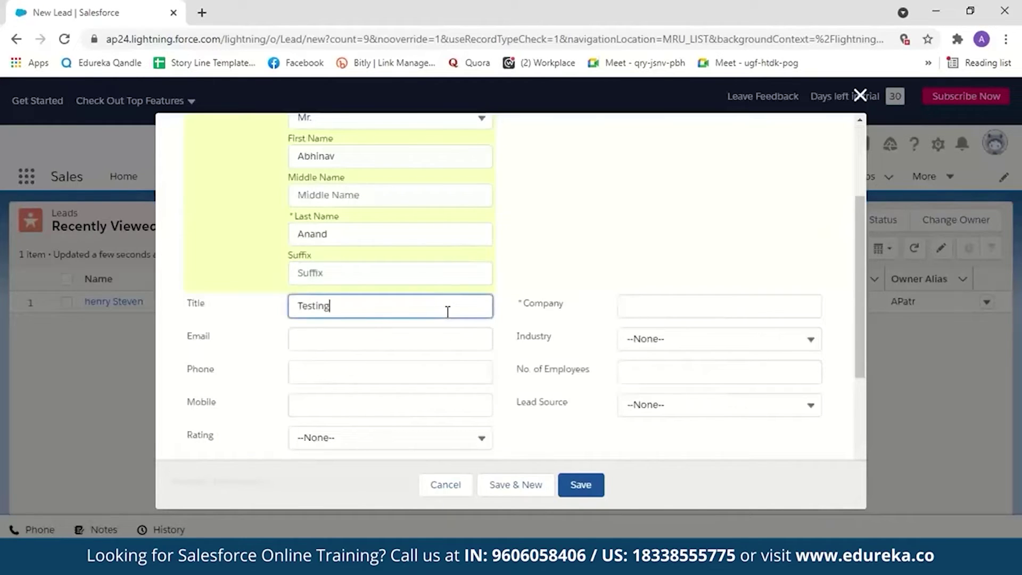
click(670, 296)
text(TCS)
Step: Add the lead's e-mail and phone, set source to Employee Referral, and save
scroll(479, 276, down, 2)
click(433, 256)
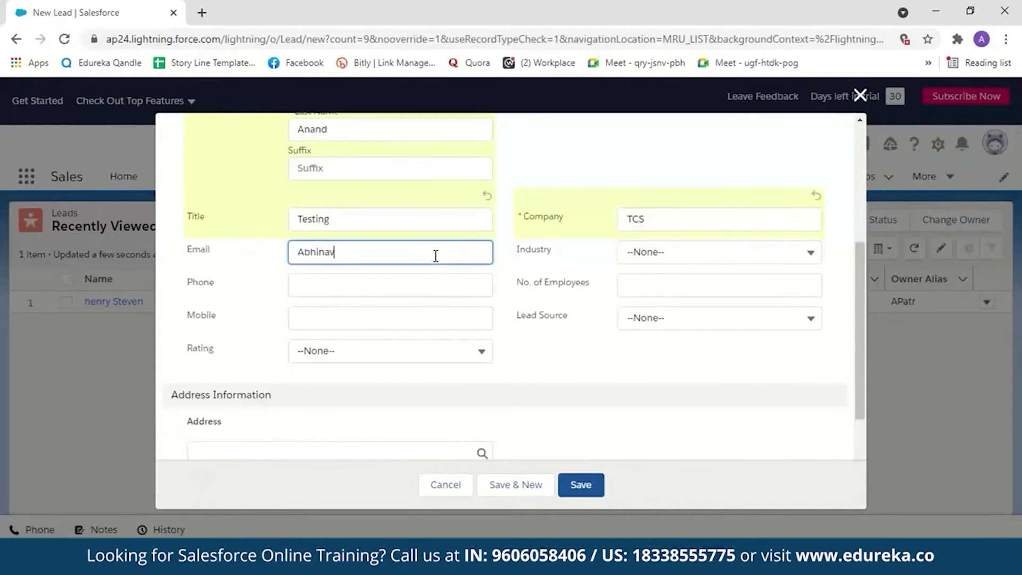
click(407, 281)
text(1234567890)
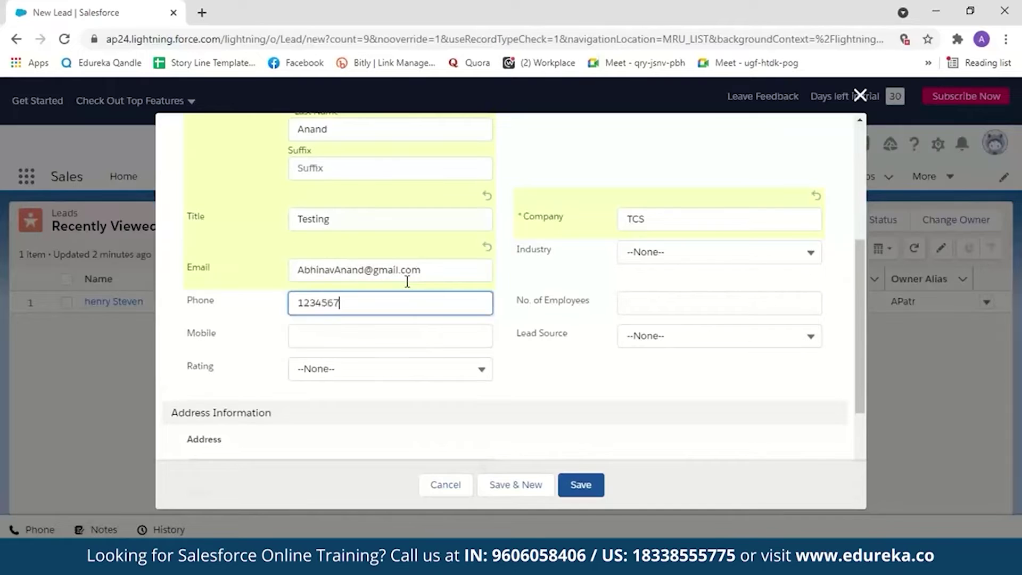
click(718, 336)
click(704, 222)
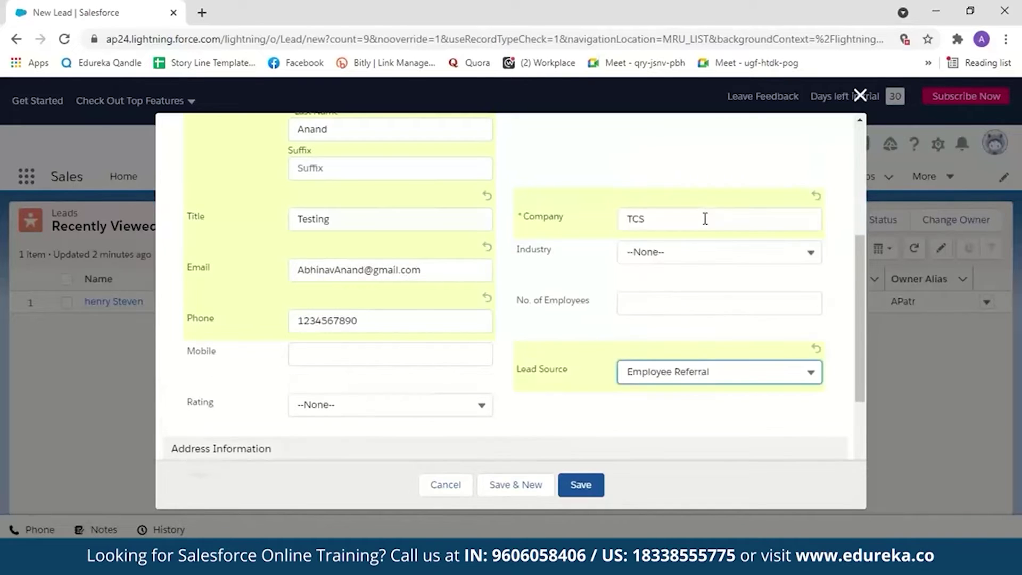
click(580, 484)
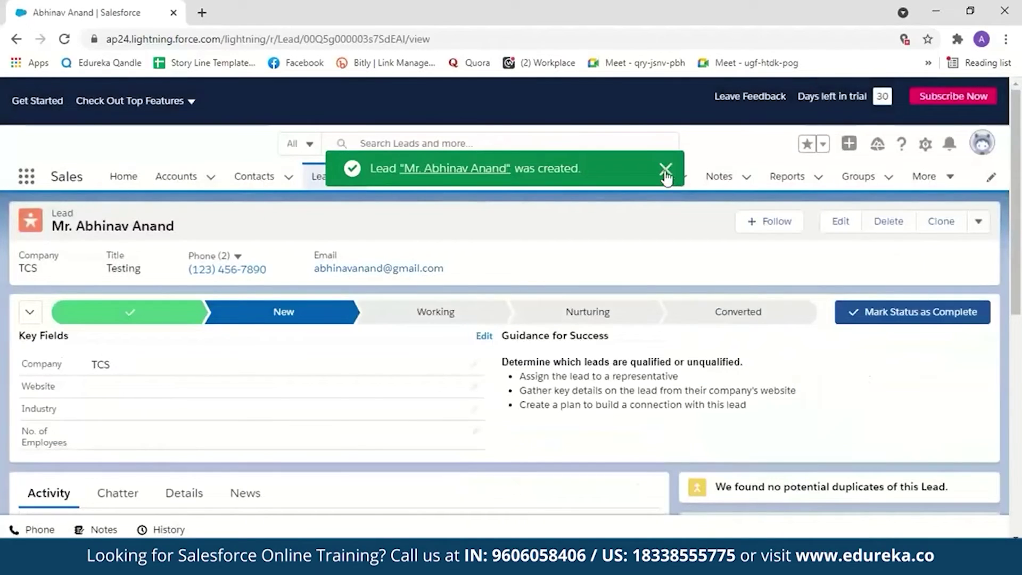
Step: Dismiss the confirmation and advance the TCS lead's status from New to Working to Nurturing
click(665, 169)
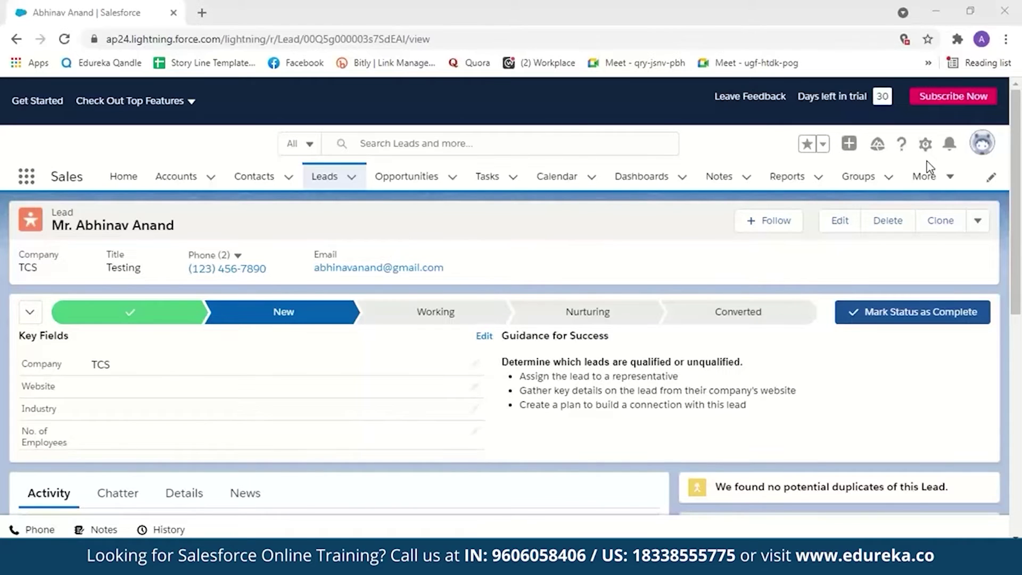
click(912, 313)
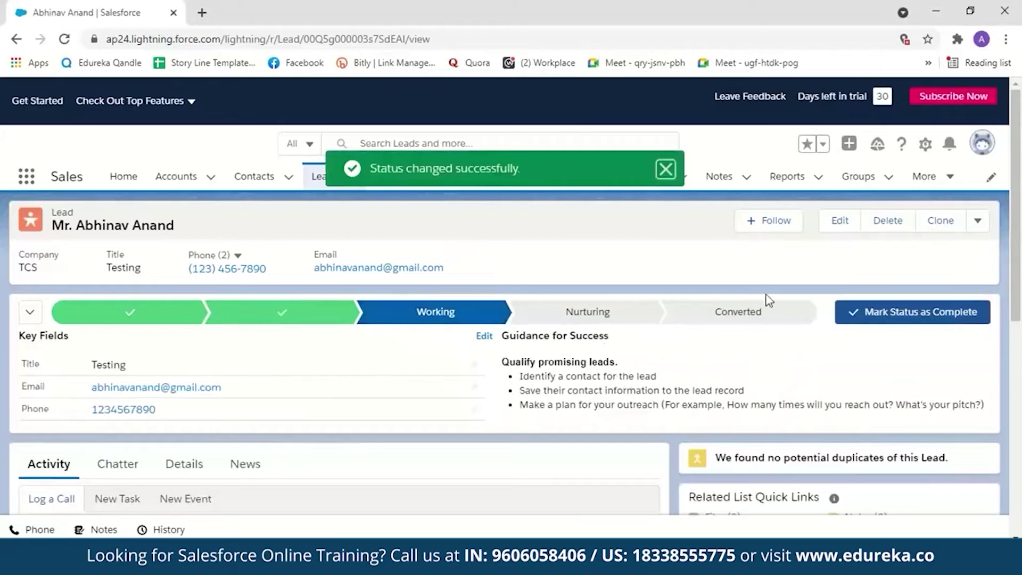
click(872, 319)
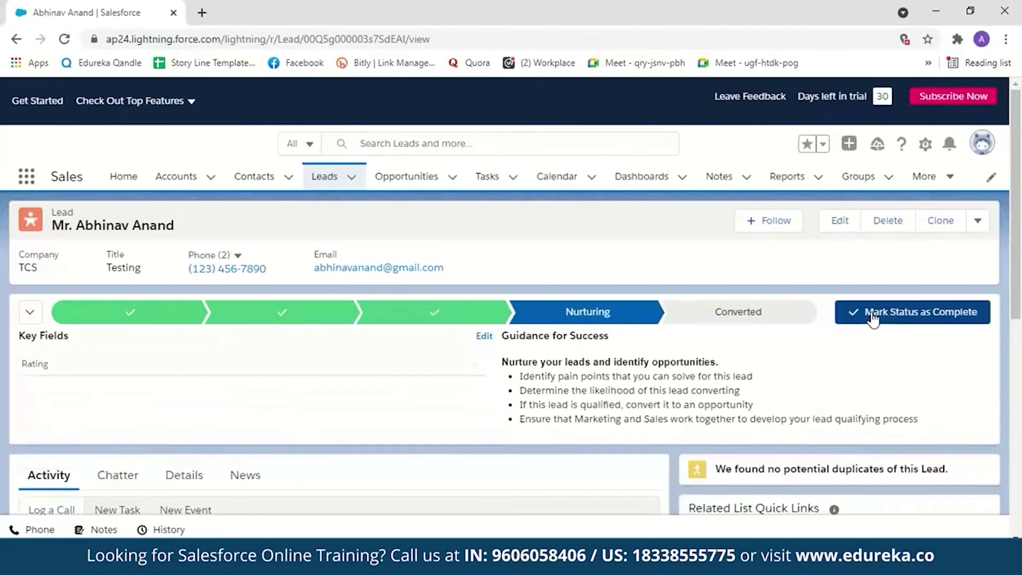
click(871, 314)
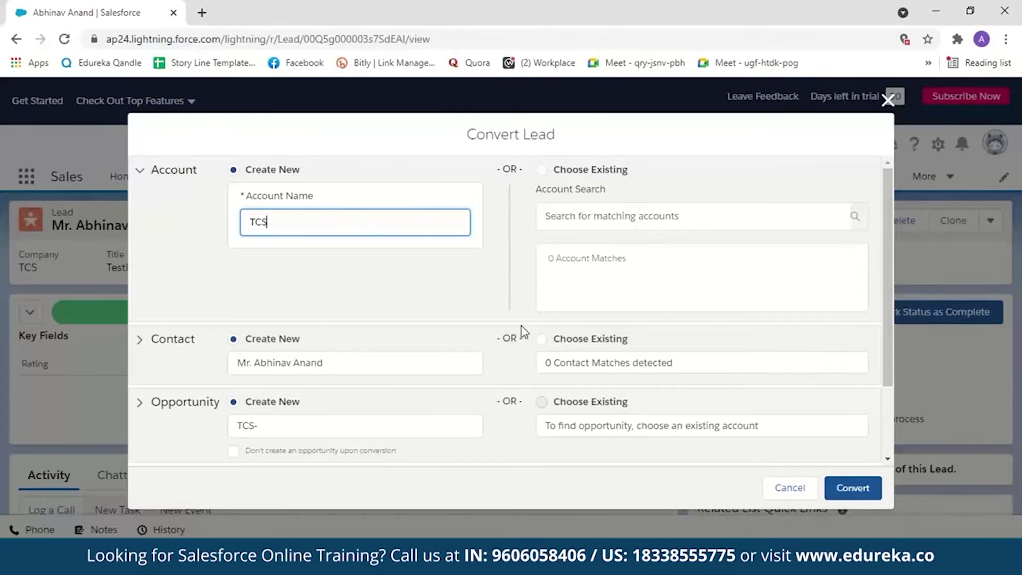
Step: Convert the TCS lead with Create New for account, contact and opportunity, then view Accounts
scroll(520, 331, down, 2)
click(852, 488)
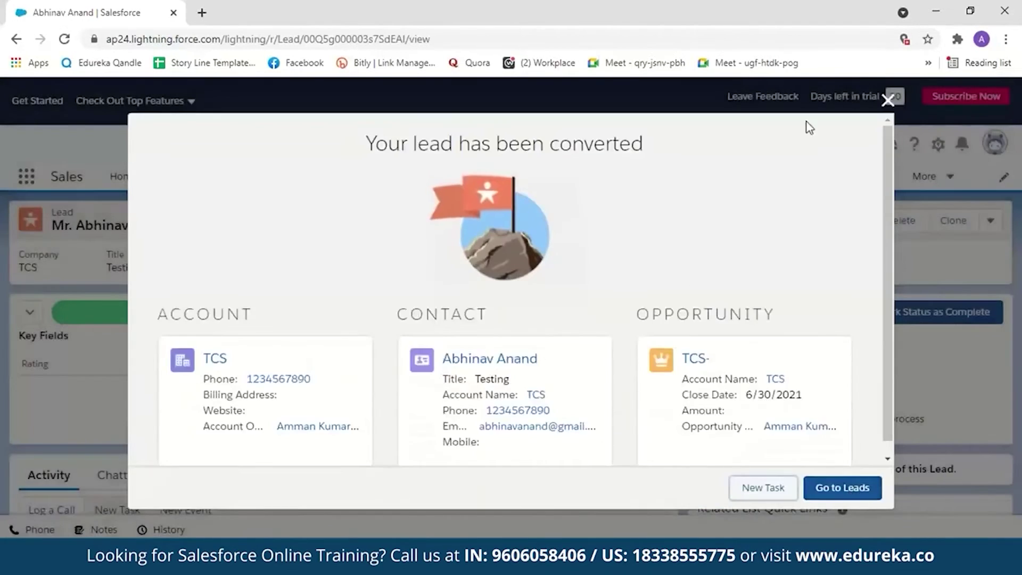
click(887, 101)
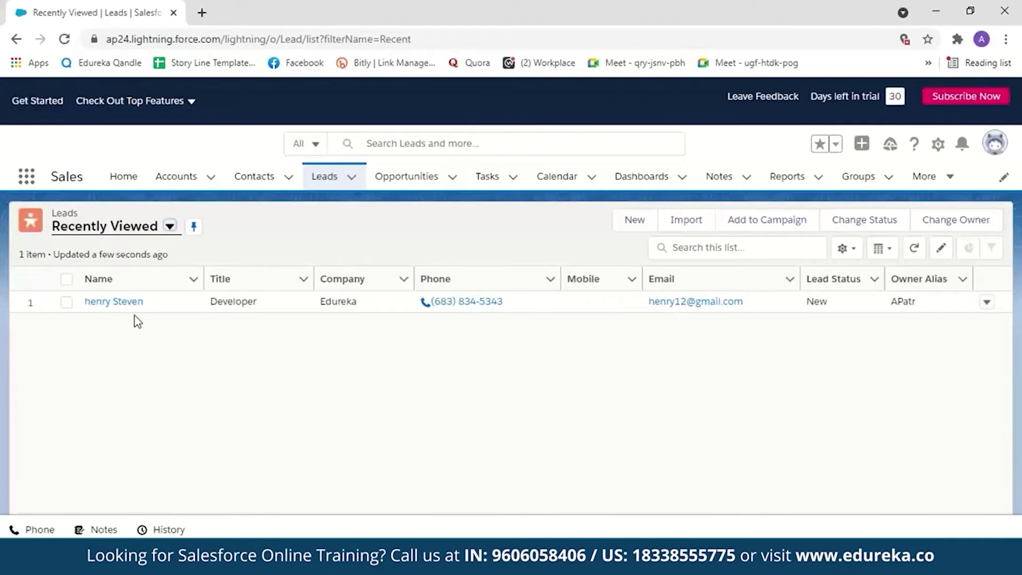
click(176, 176)
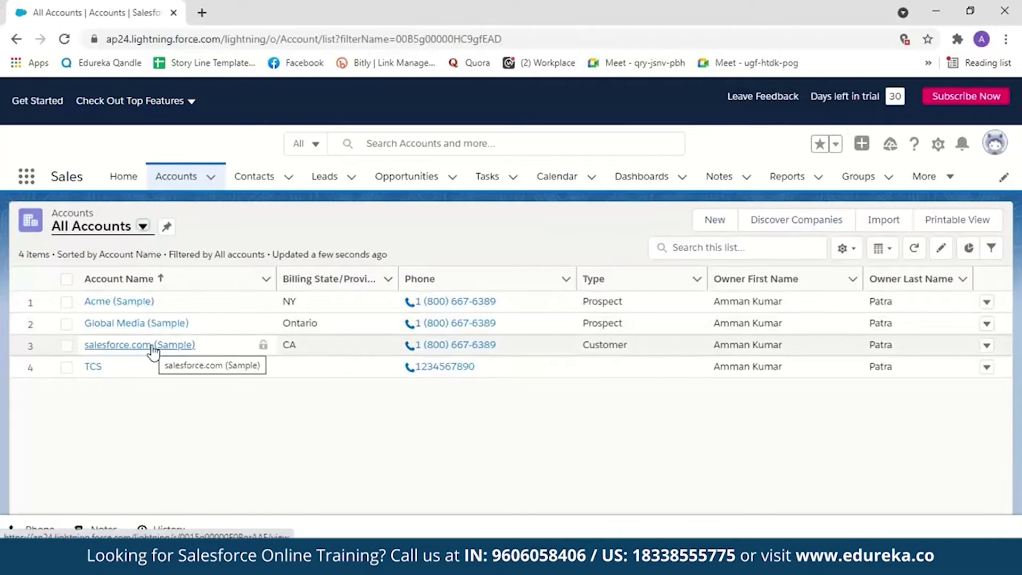
Step: Open the TCS account record to review its Testing contact and TCS- opportunity
click(95, 367)
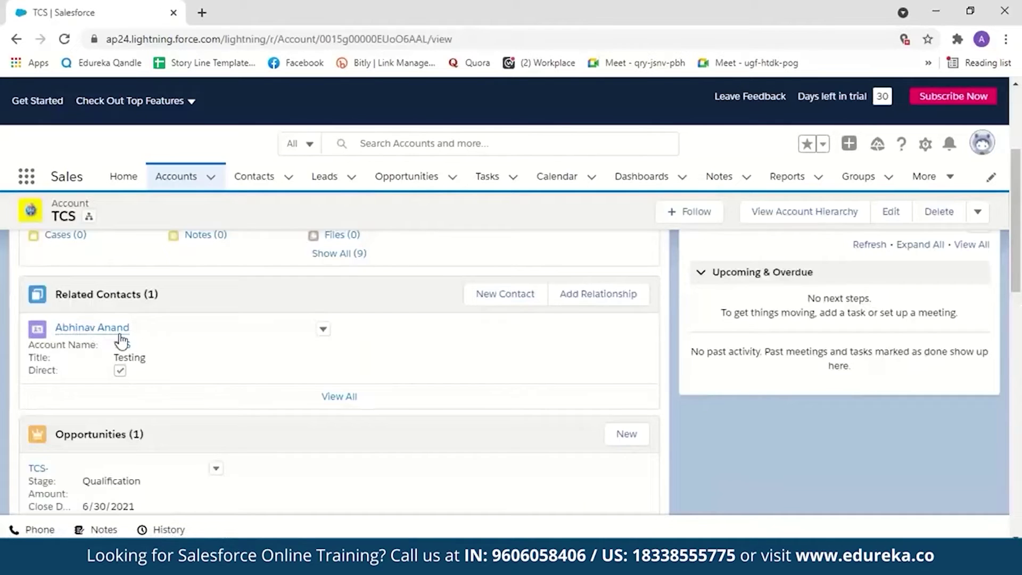
mouse_move(114, 334)
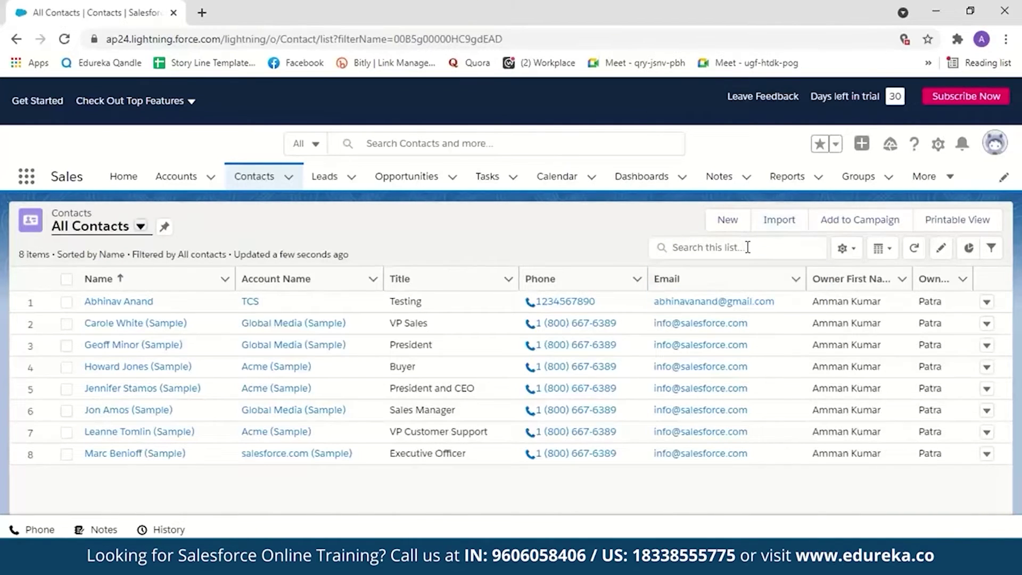
Step: Check the Filter by Owner options on the contacts list, then close the filters panel
click(990, 248)
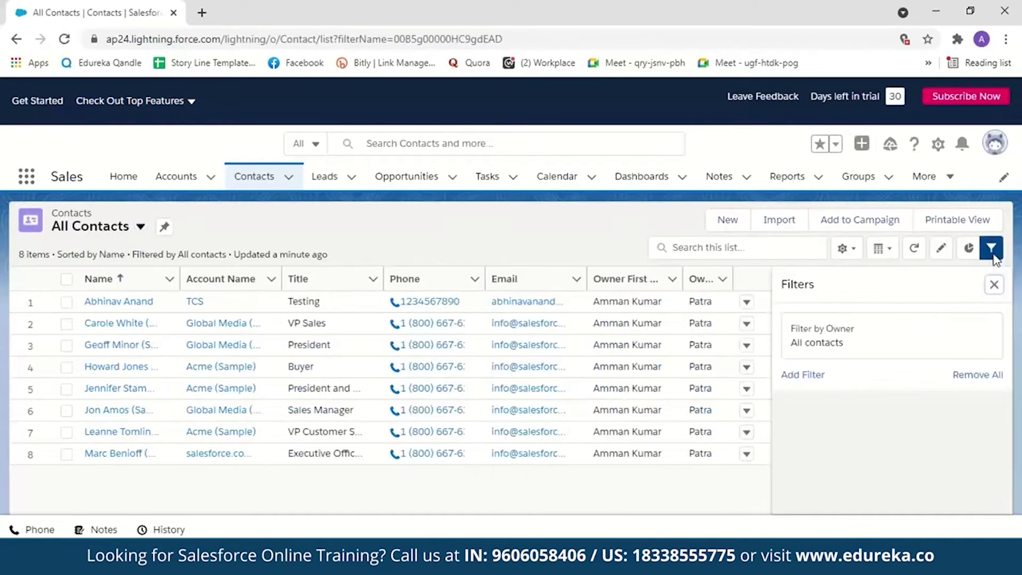
click(811, 339)
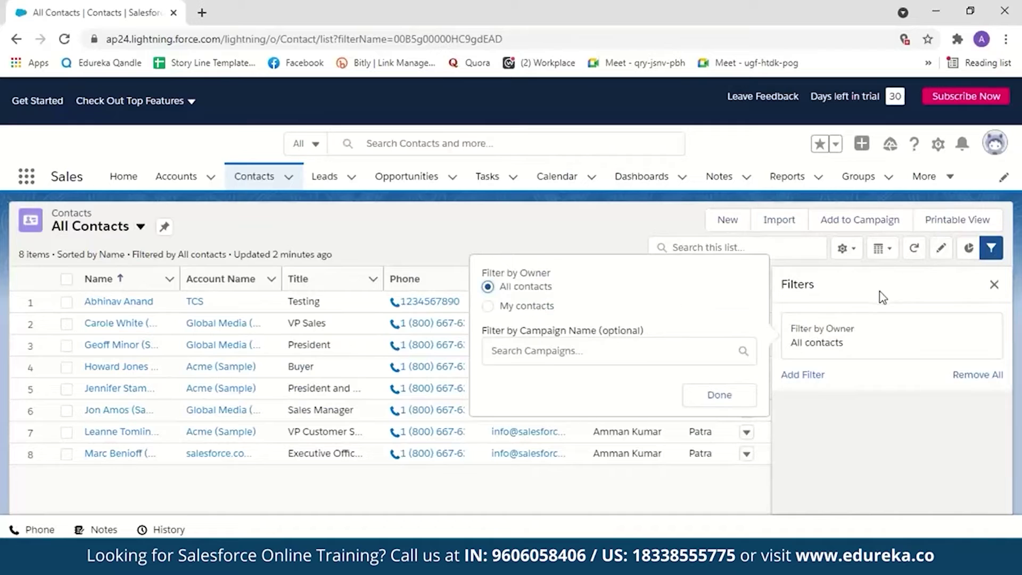
click(993, 286)
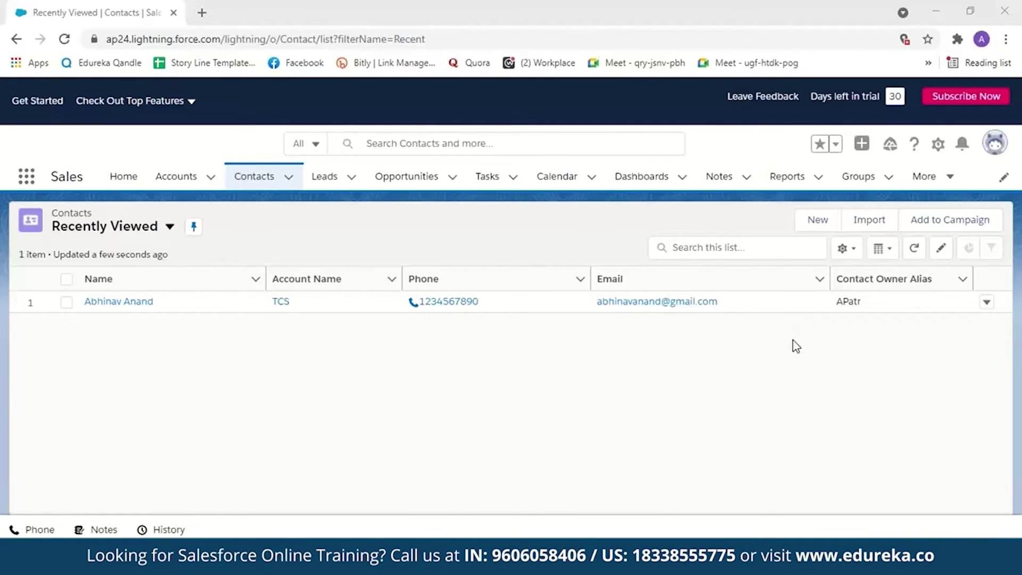
click(406, 178)
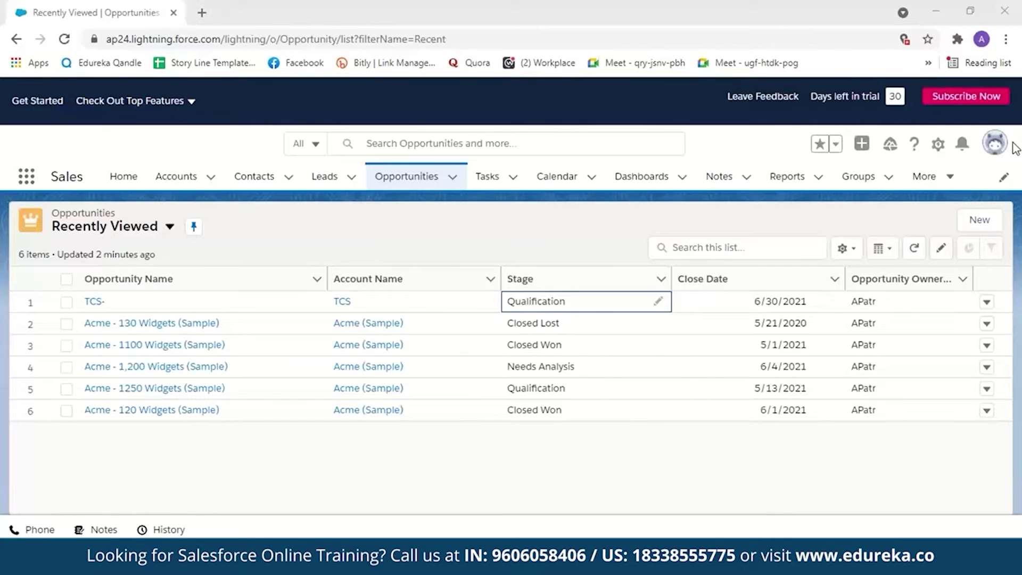
Step: Change the TCS- opportunity's stage inline to Closed Won and save it
click(169, 226)
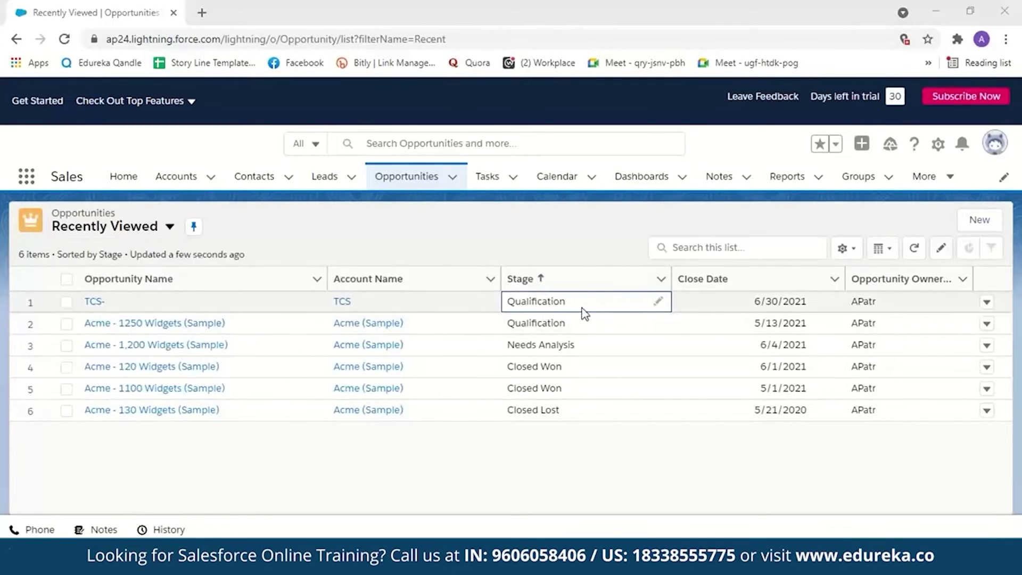
click(657, 303)
click(709, 314)
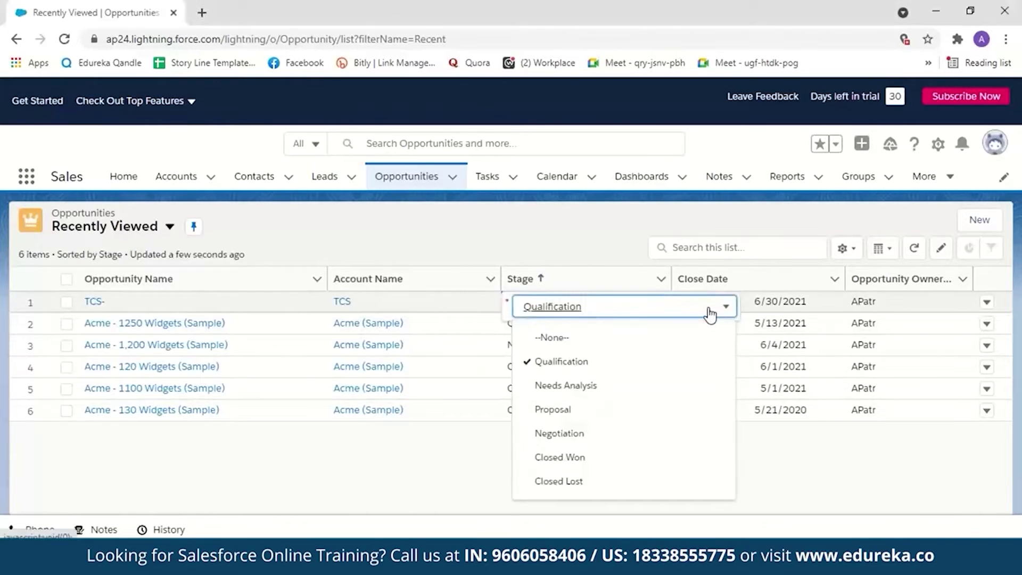
click(608, 461)
click(548, 496)
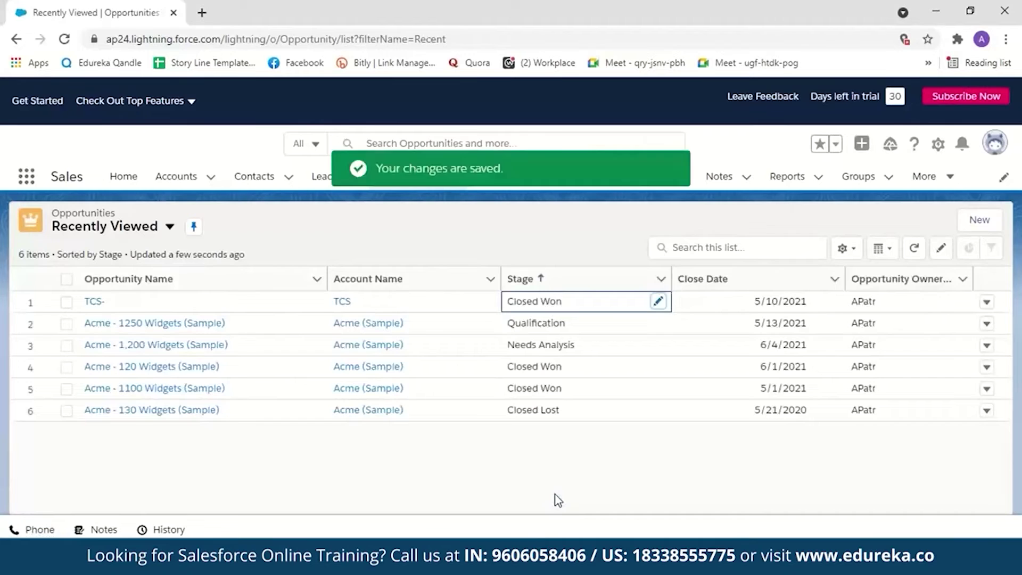
click(490, 184)
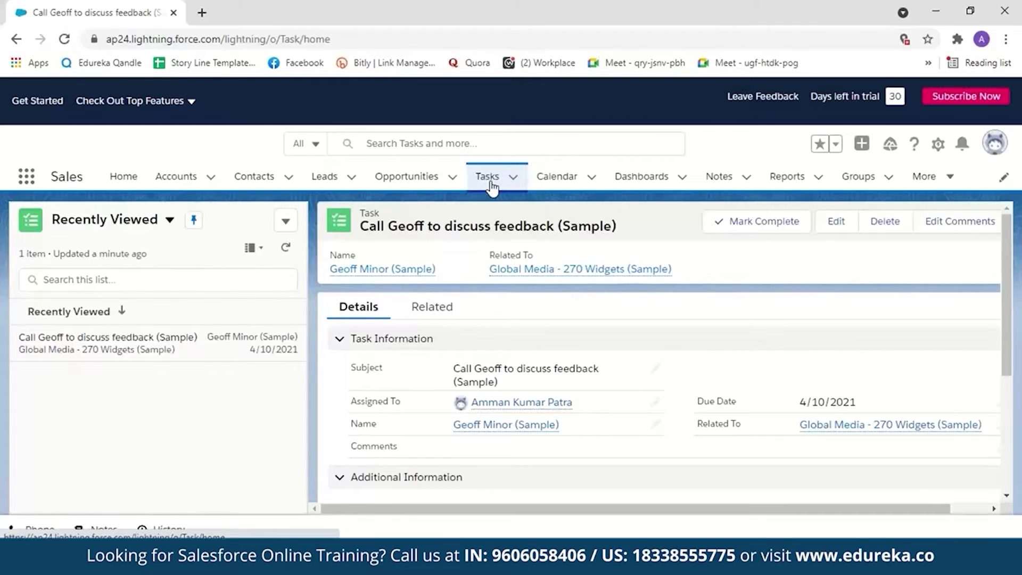
Step: Open the Calendar tab to view the week of May 9–15, 2021
click(555, 181)
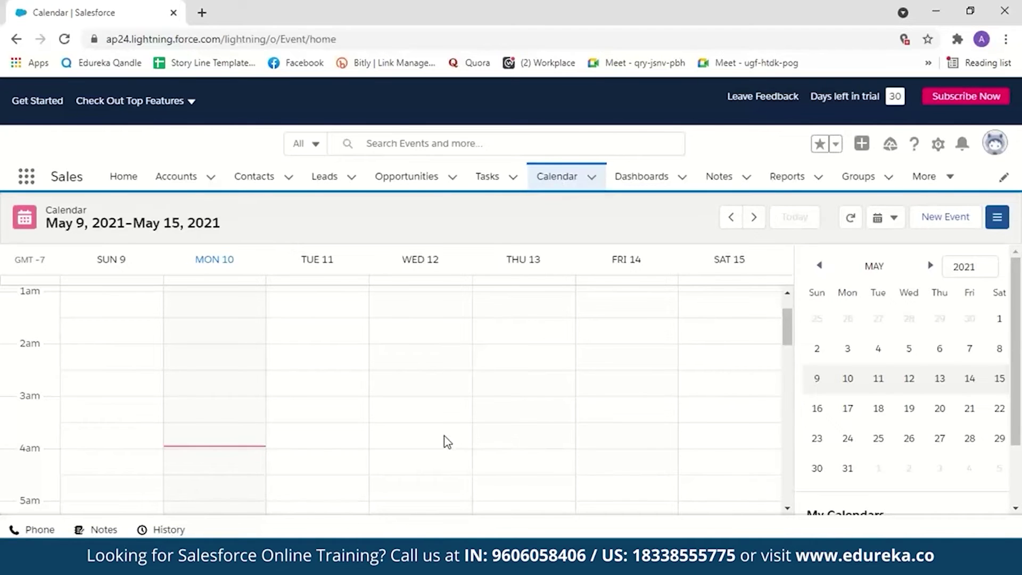
Step: Create an event in the Wednesday May 12, 1:30 pm slot with a call subject naming the contact
click(413, 441)
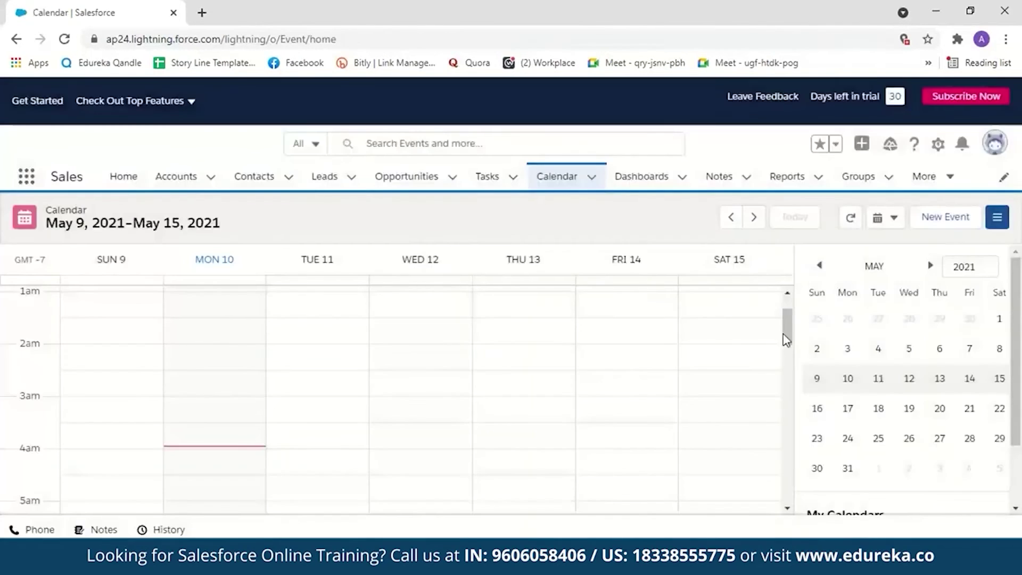
scroll(422, 406, down, 10)
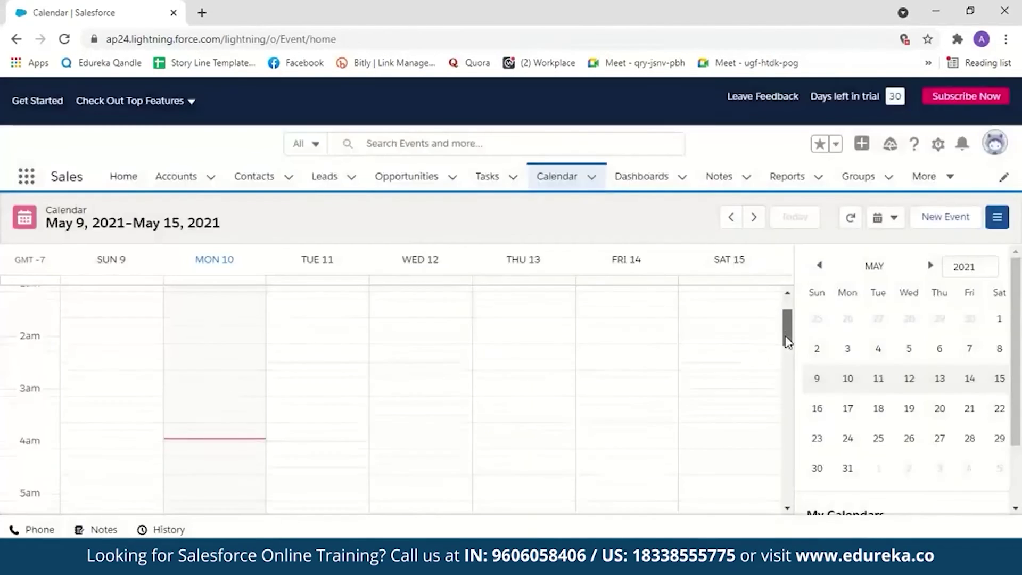
click(416, 401)
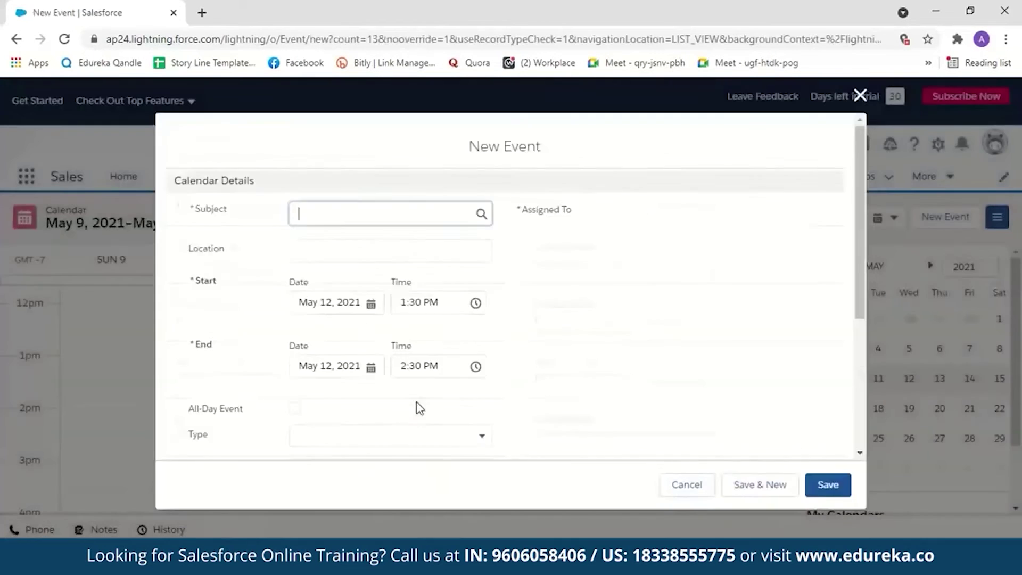
click(347, 214)
text(Ca)
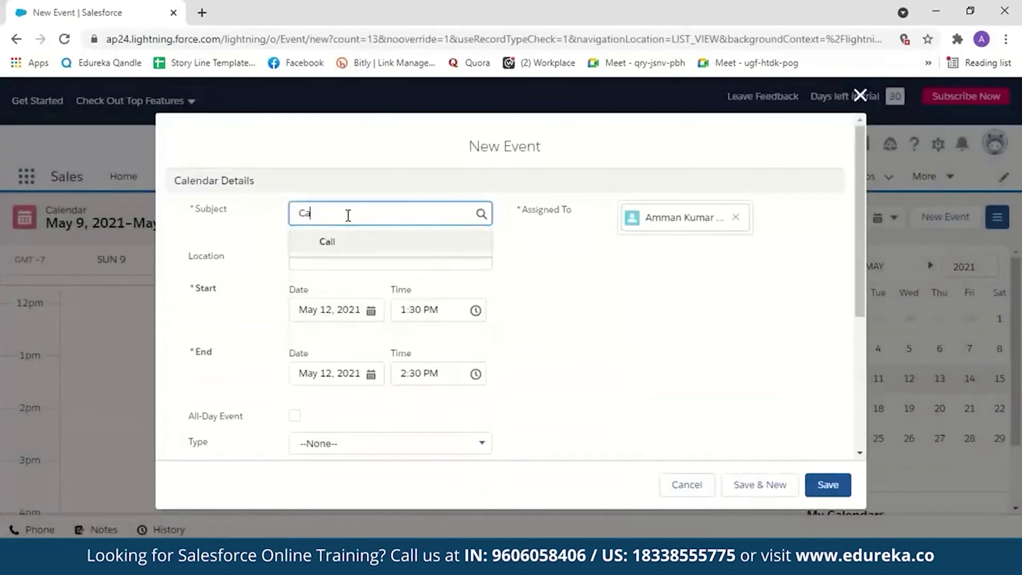
text(ll Henry)
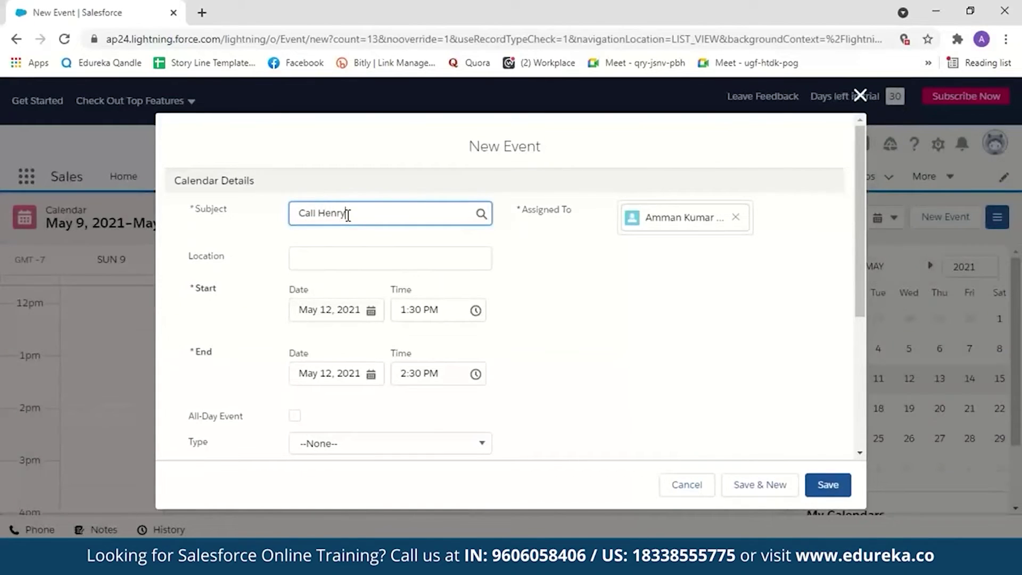
drag(861, 274, 864, 335)
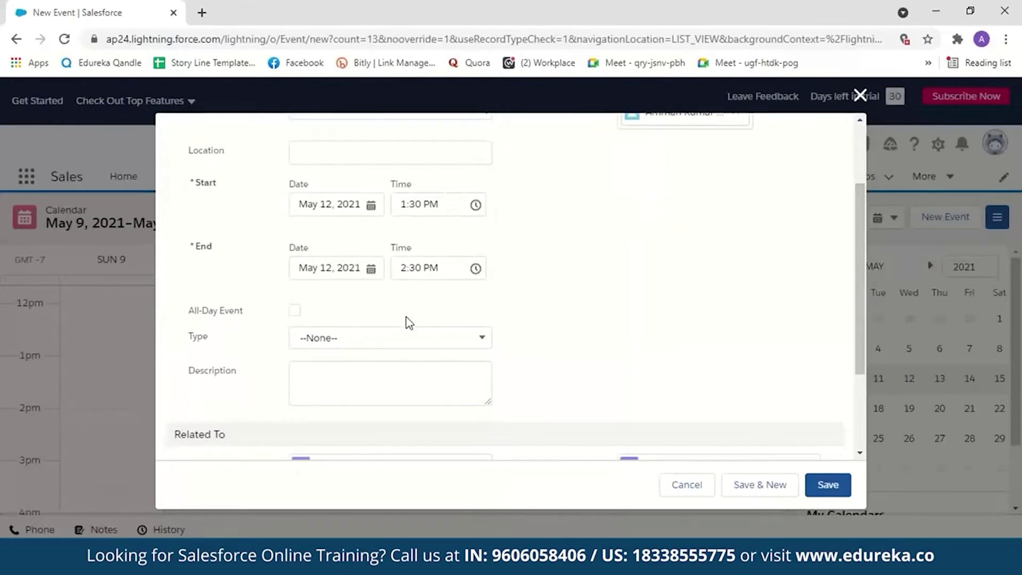
Step: Set the event Type to Call, pick a Time Before Event reminder, and save it
click(438, 338)
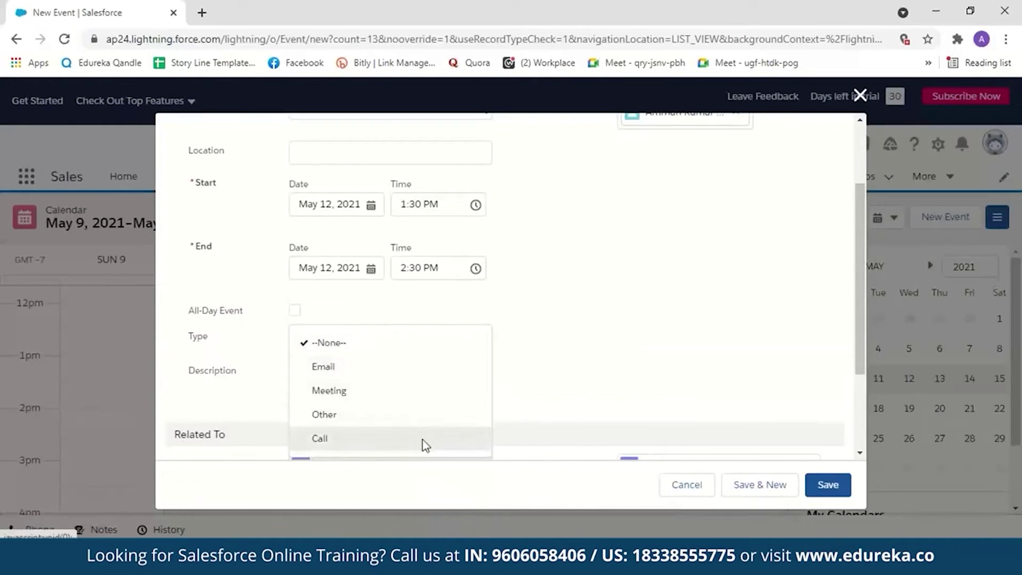
click(423, 440)
scroll(423, 437, down, 3)
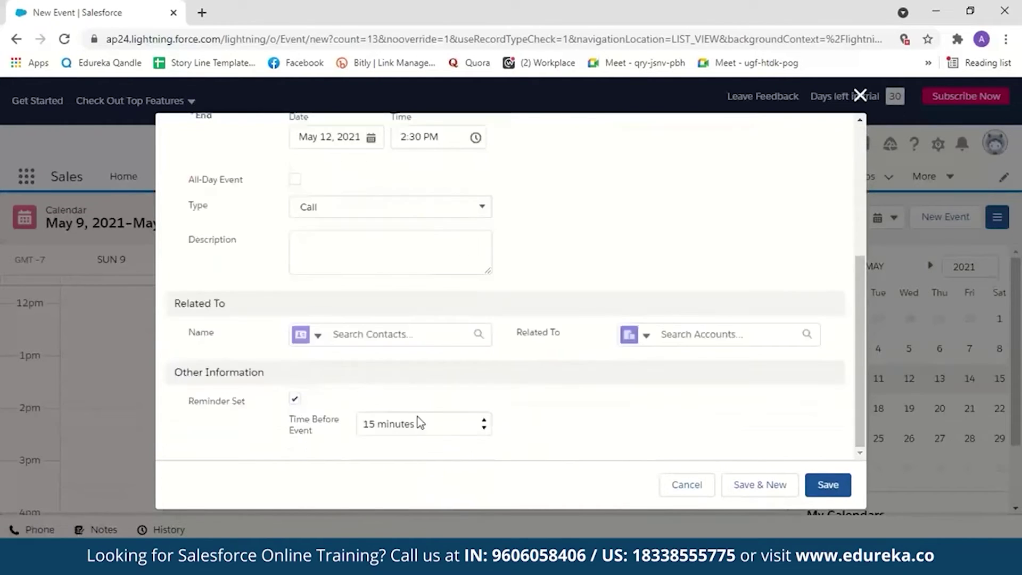
click(486, 426)
scroll(443, 379, down, 2)
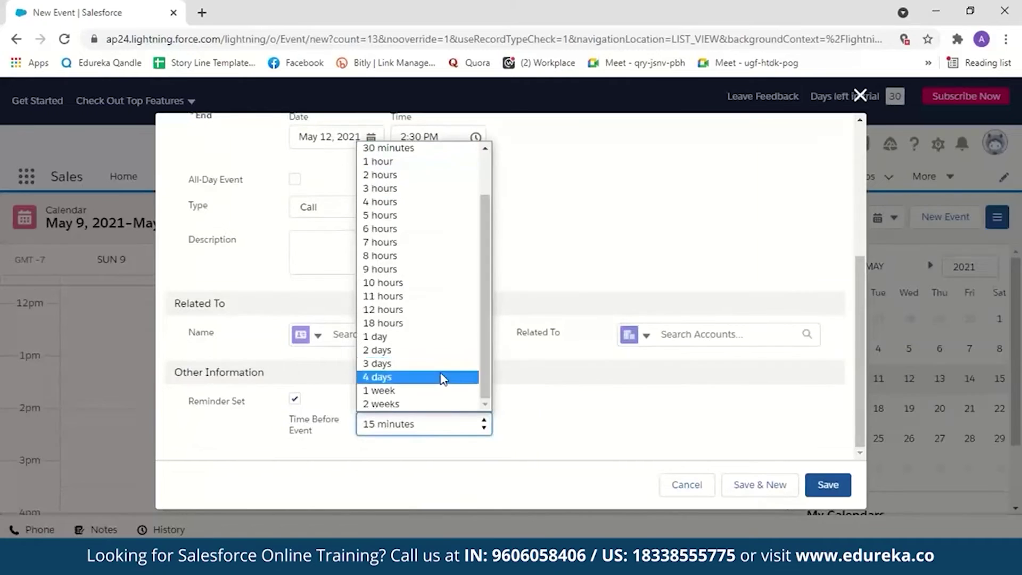
scroll(487, 259, up, 1)
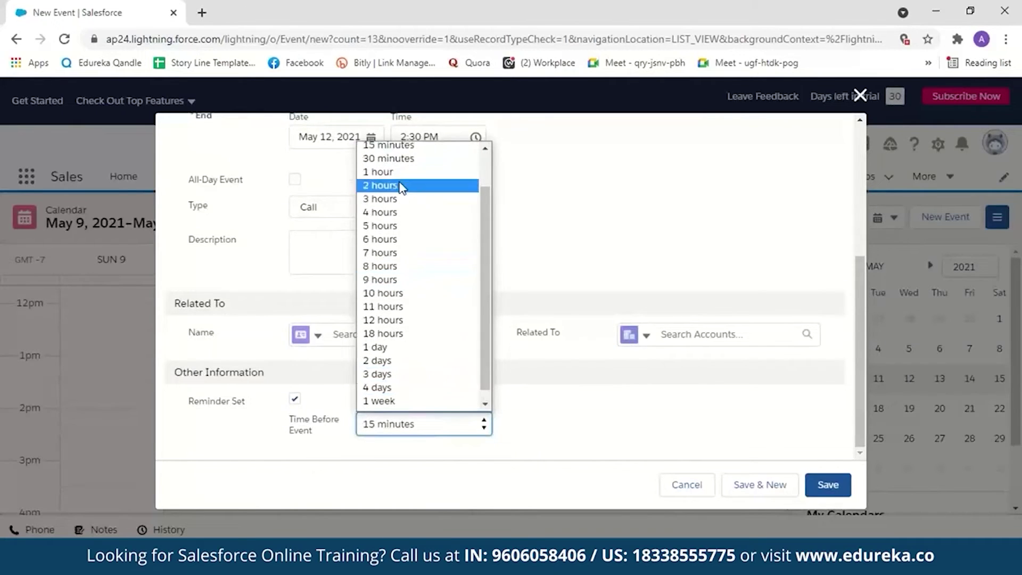
click(382, 171)
click(826, 484)
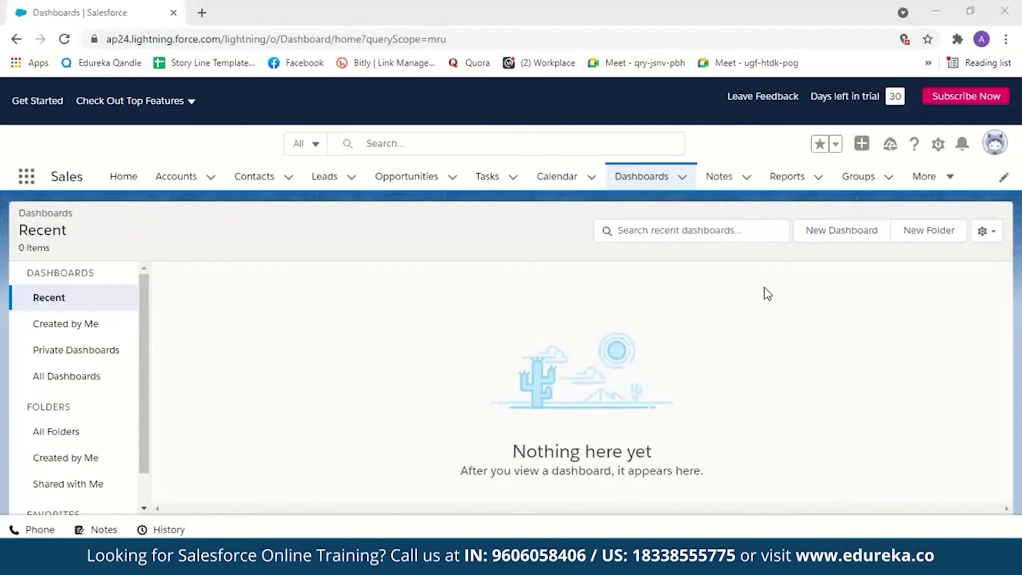
Step: Visit the Notes, Reports and Groups pages in turn
click(730, 180)
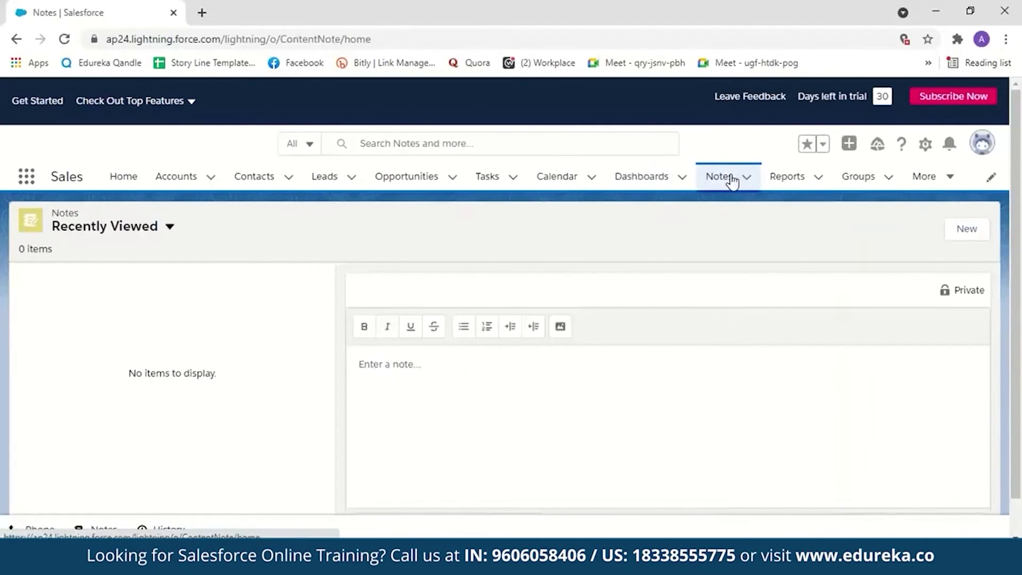
click(787, 184)
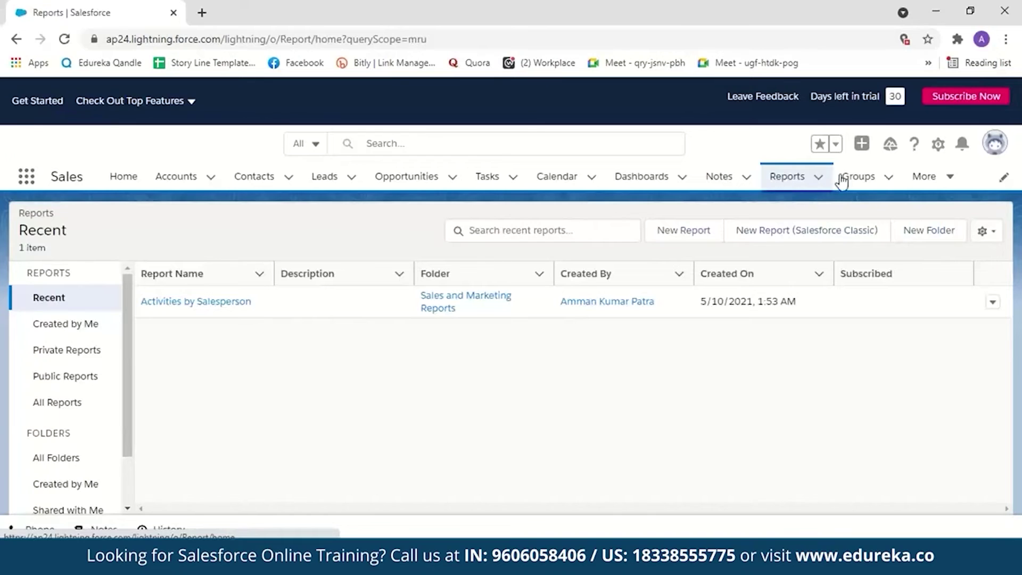
click(856, 181)
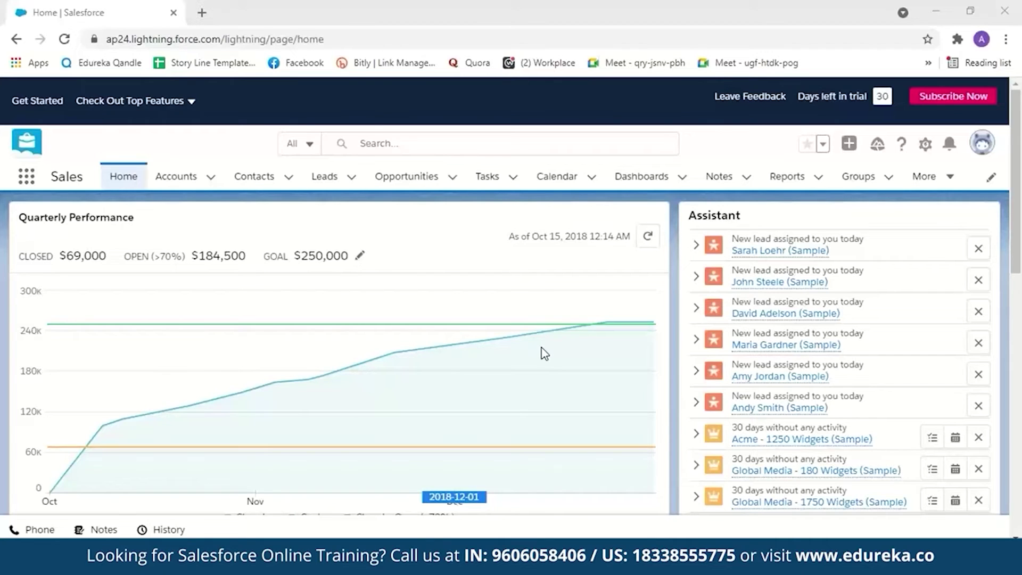
mouse_move(433, 319)
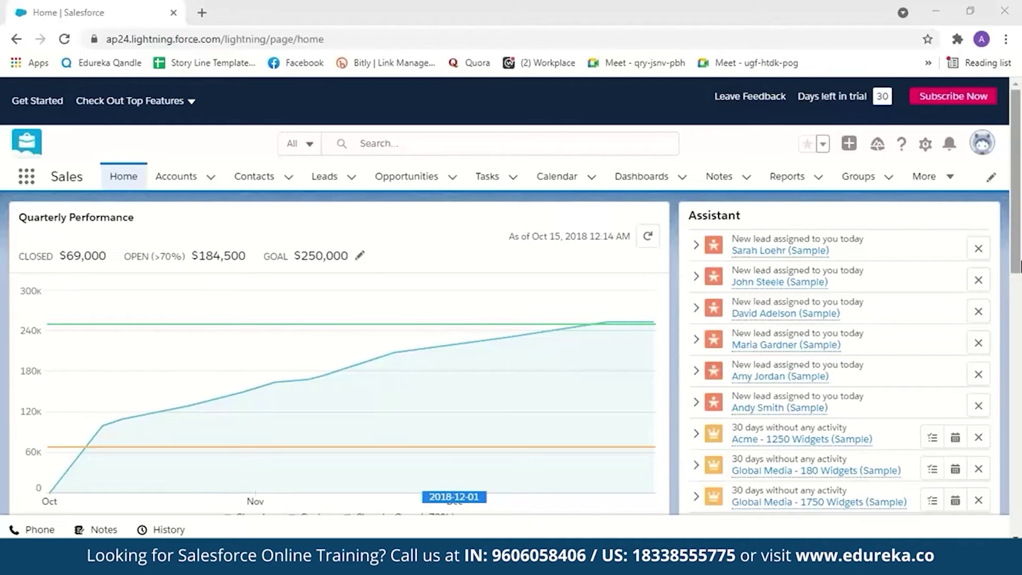
drag(1019, 266, 1019, 311)
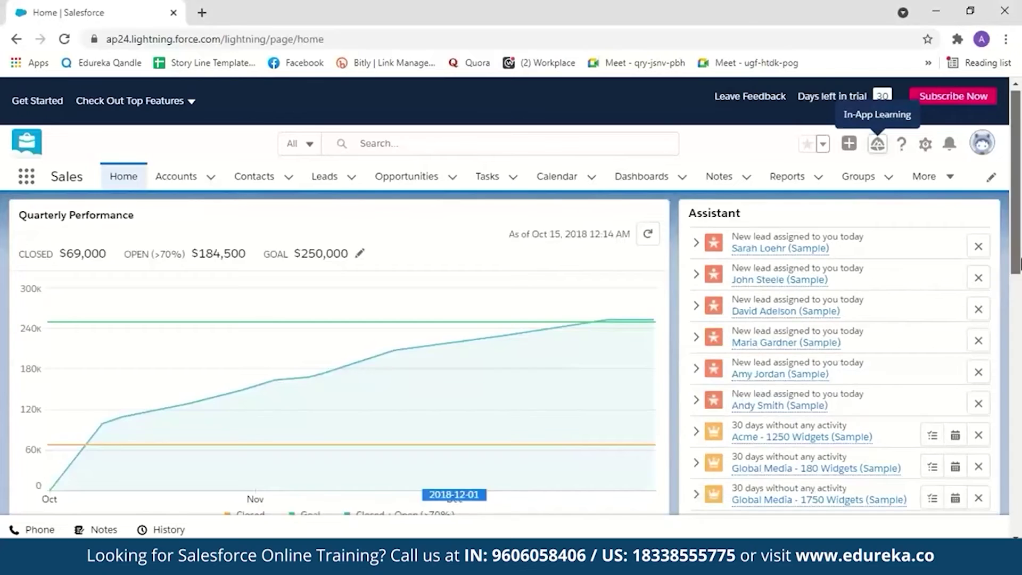
drag(1019, 271, 1020, 386)
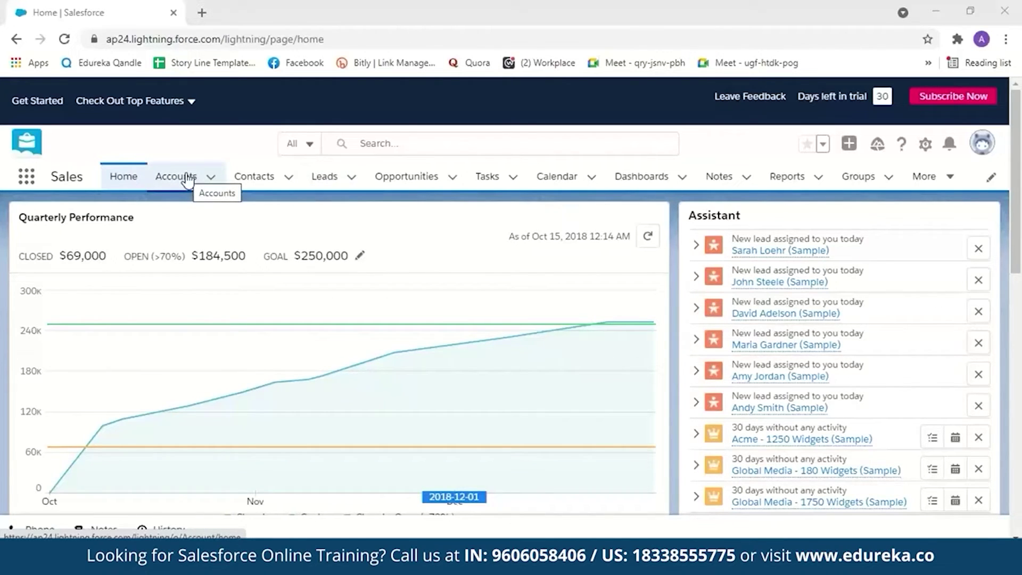
Step: Show the All Contacts list, then the My Accounts list
click(261, 180)
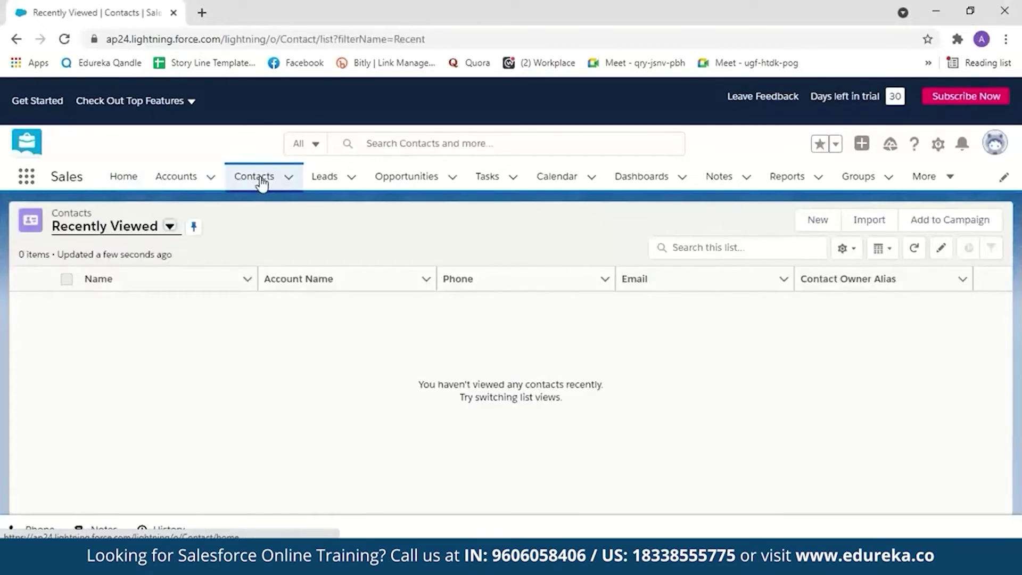
click(169, 227)
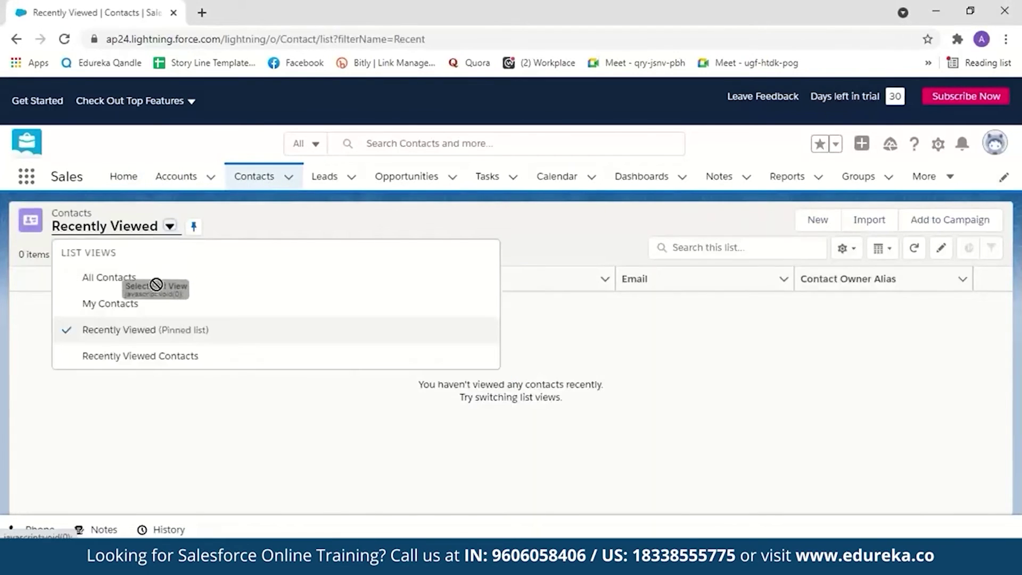
click(130, 281)
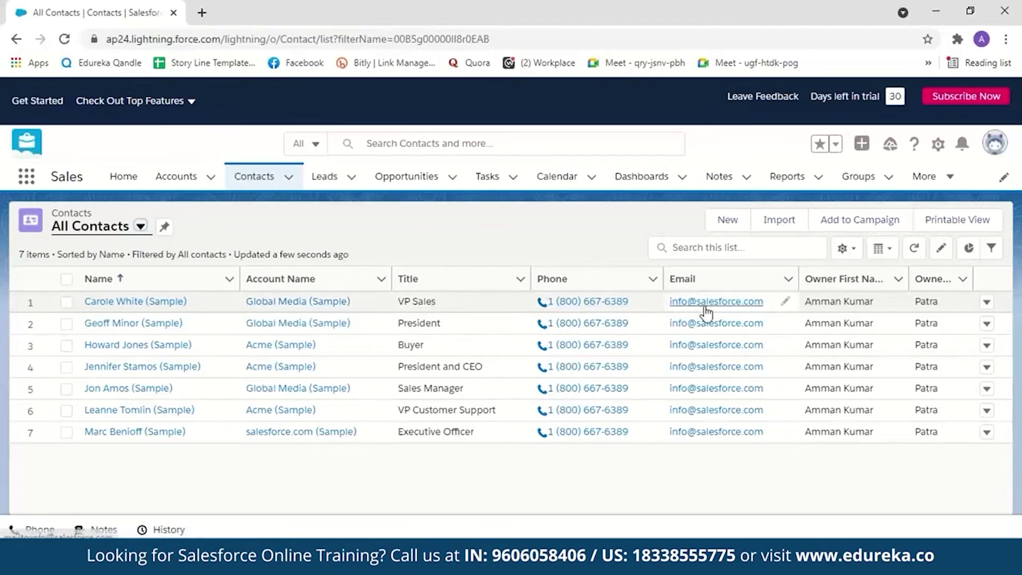
click(190, 183)
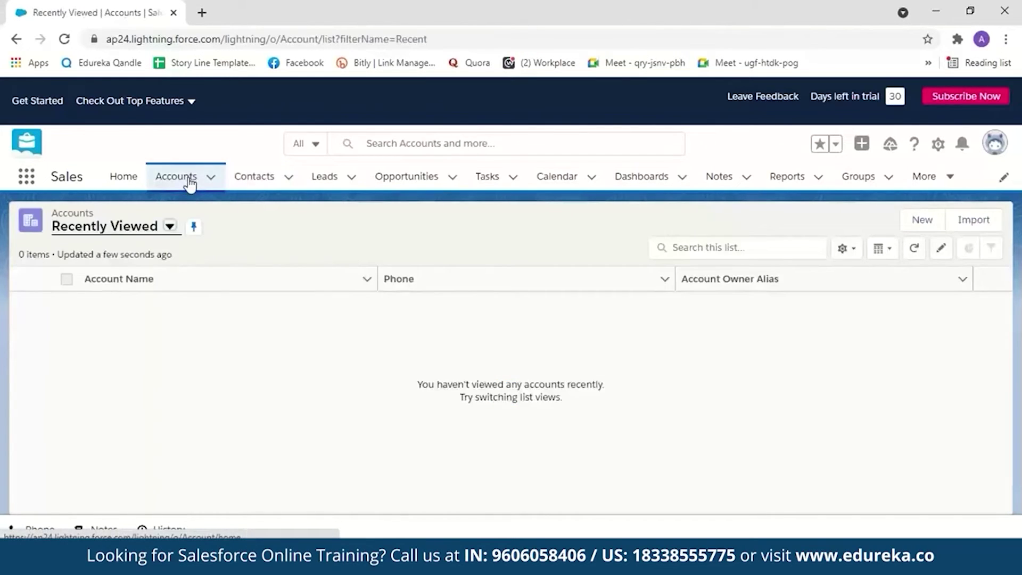
click(169, 227)
click(156, 314)
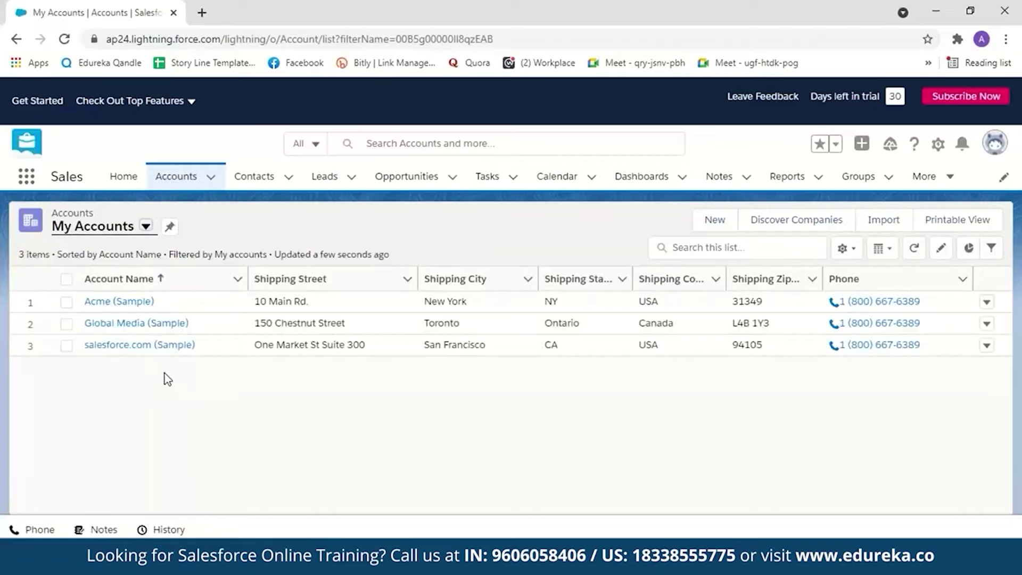
Step: Browse Opportunities, then show the Open Tasks list
click(411, 180)
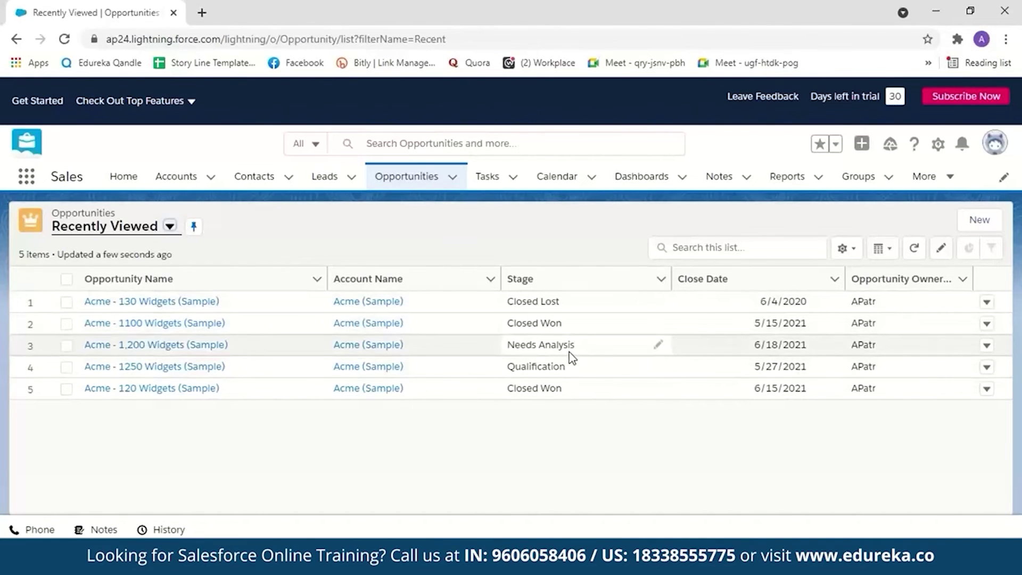
click(496, 180)
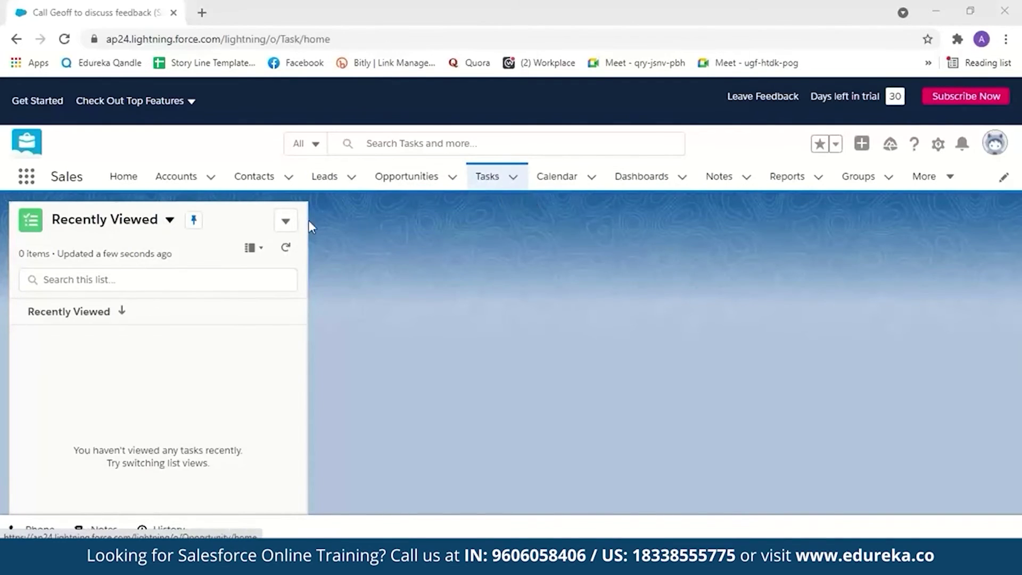
click(169, 219)
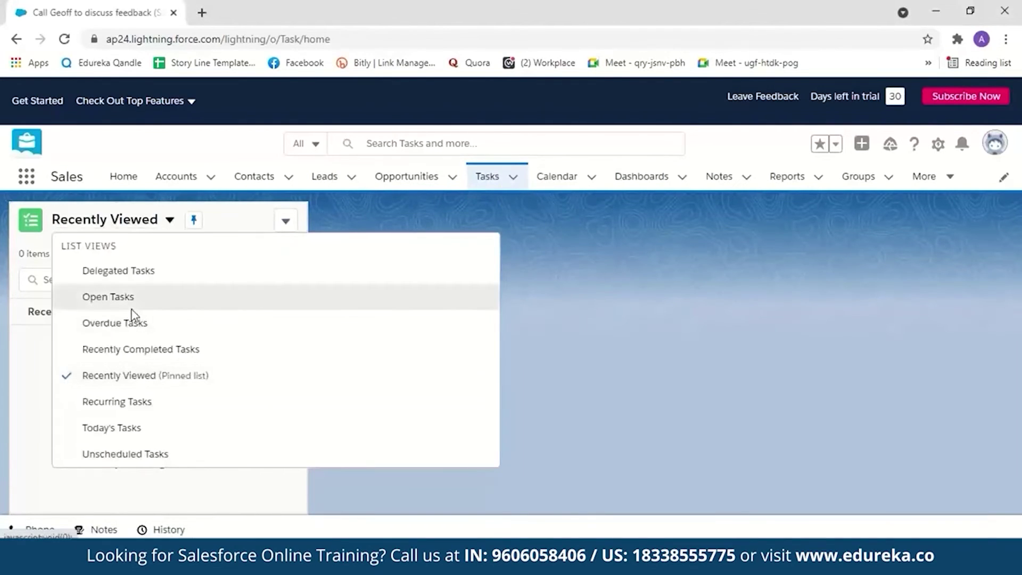
click(132, 308)
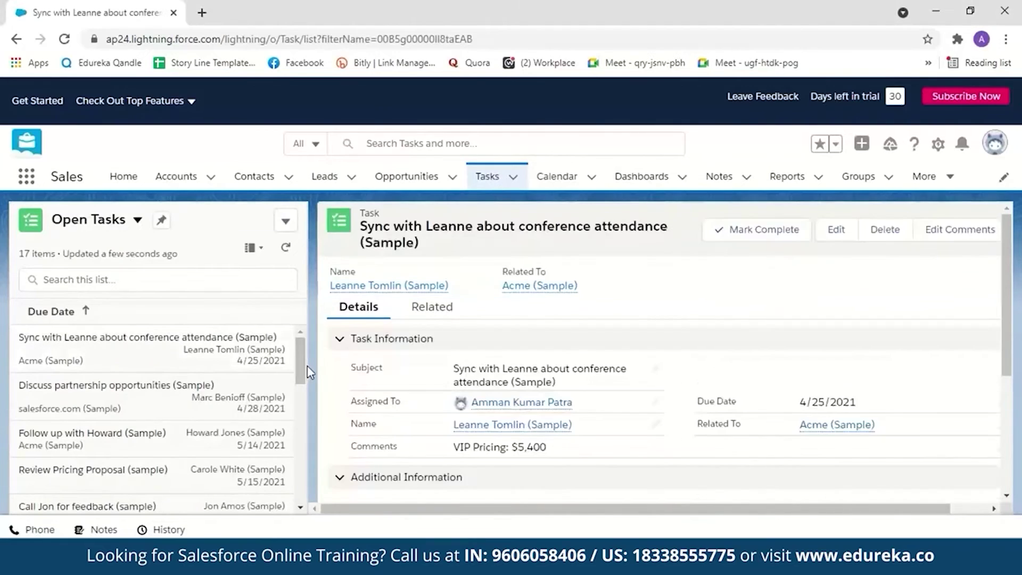
scroll(302, 365, down, 1)
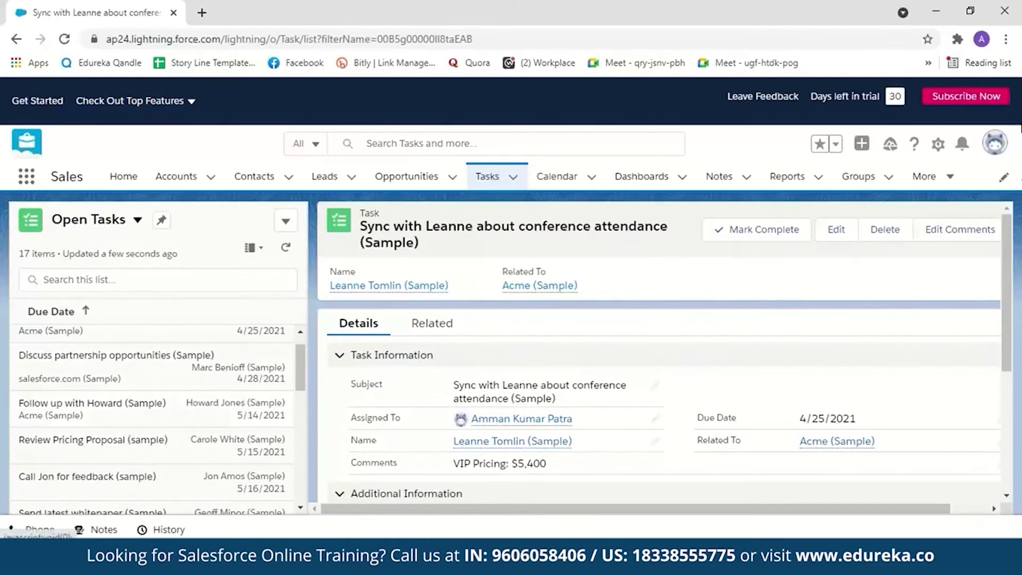
Step: Move through the Calendar and Notes pages to the Leads list
click(565, 183)
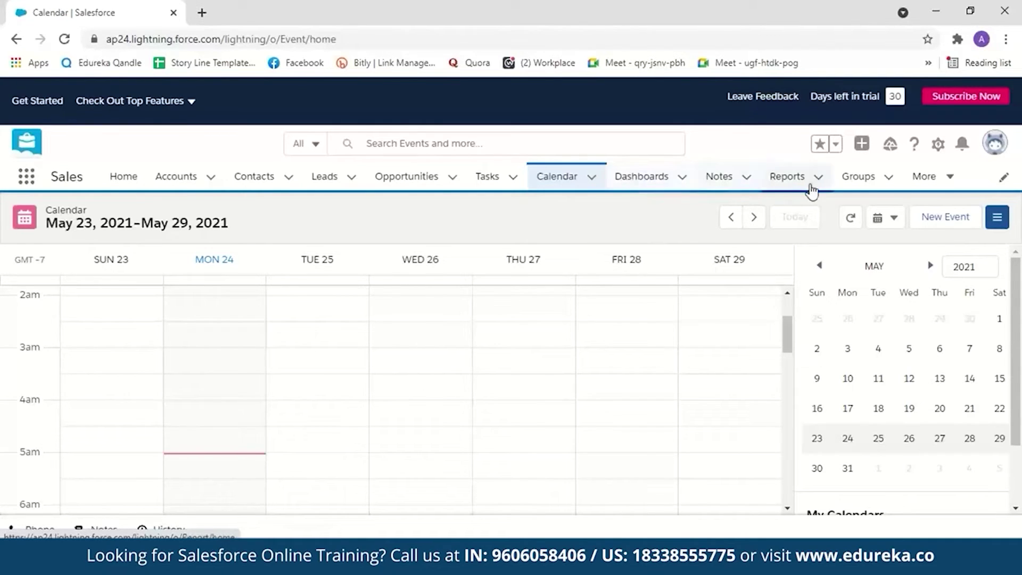
click(732, 183)
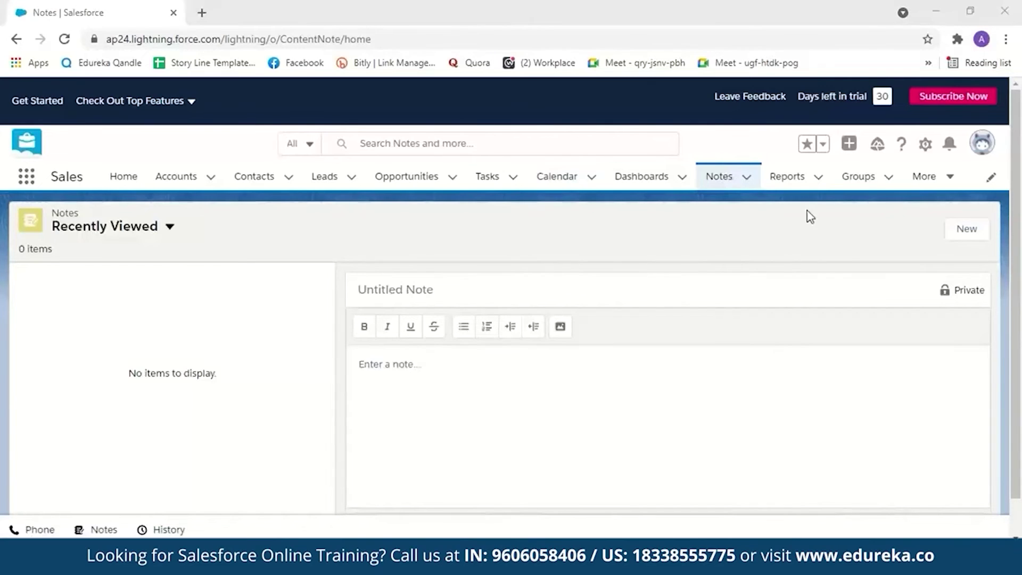
click(330, 186)
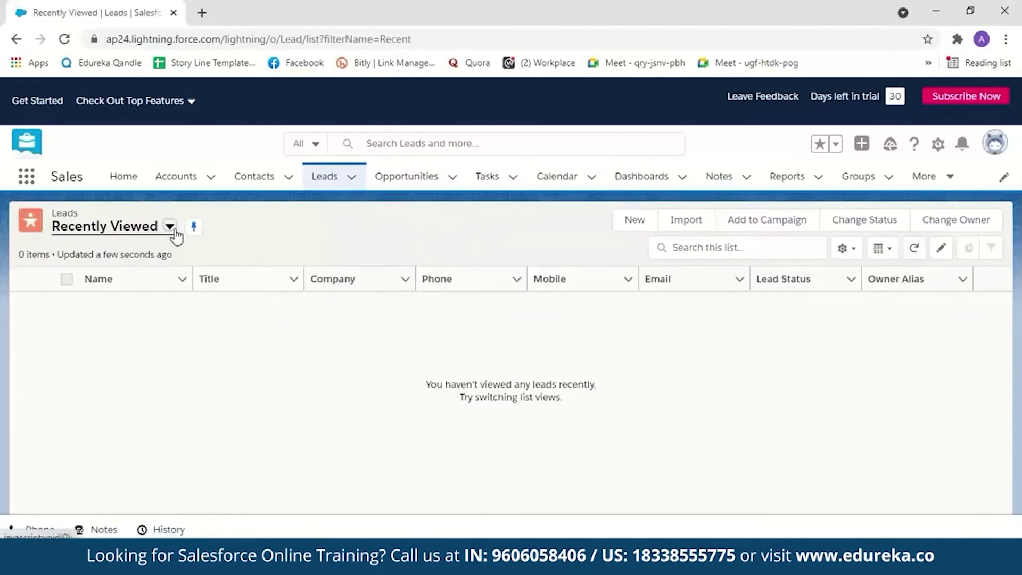
Step: Switch the leads list to My Leads and launch the lead data import wizard
click(168, 226)
click(143, 301)
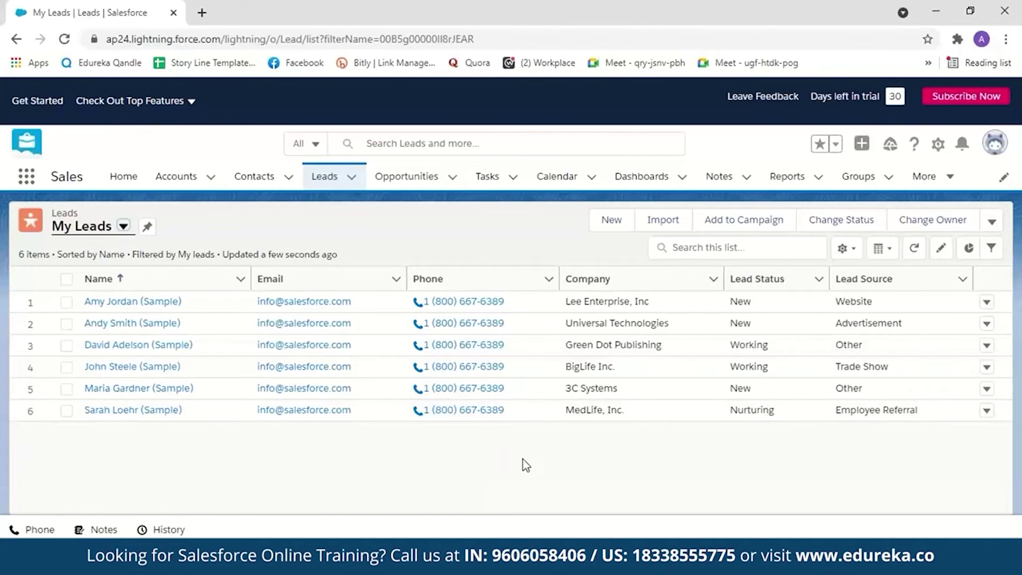
click(662, 224)
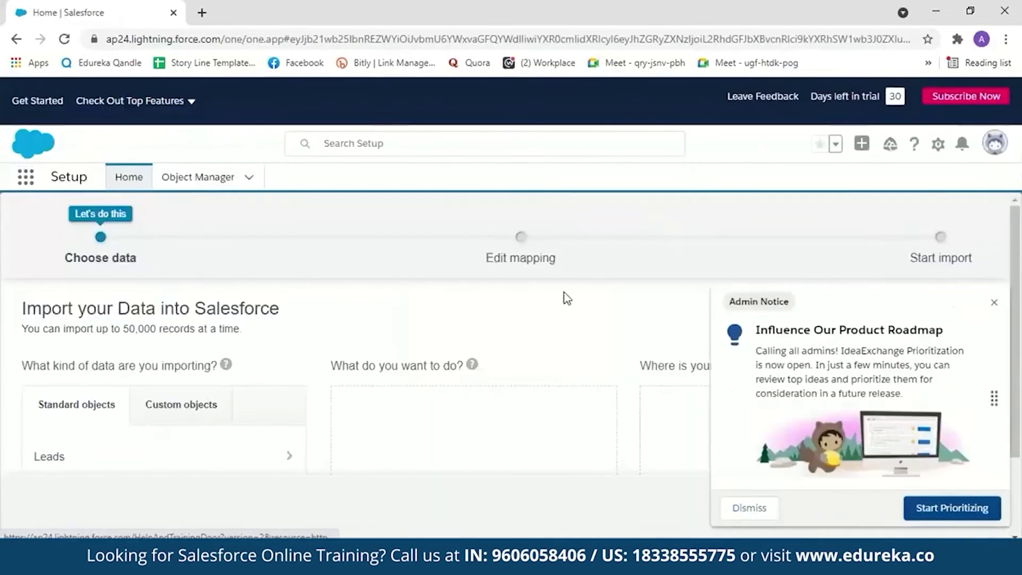
Step: Dismiss the admin notice, choose Leads with Add new records, and upload Sample data.csv
click(993, 304)
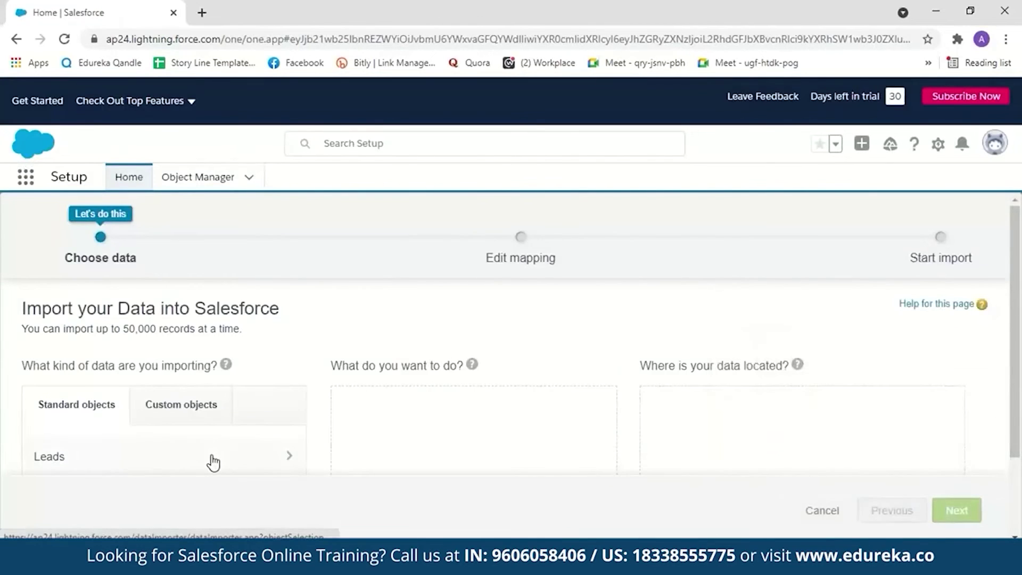
click(210, 457)
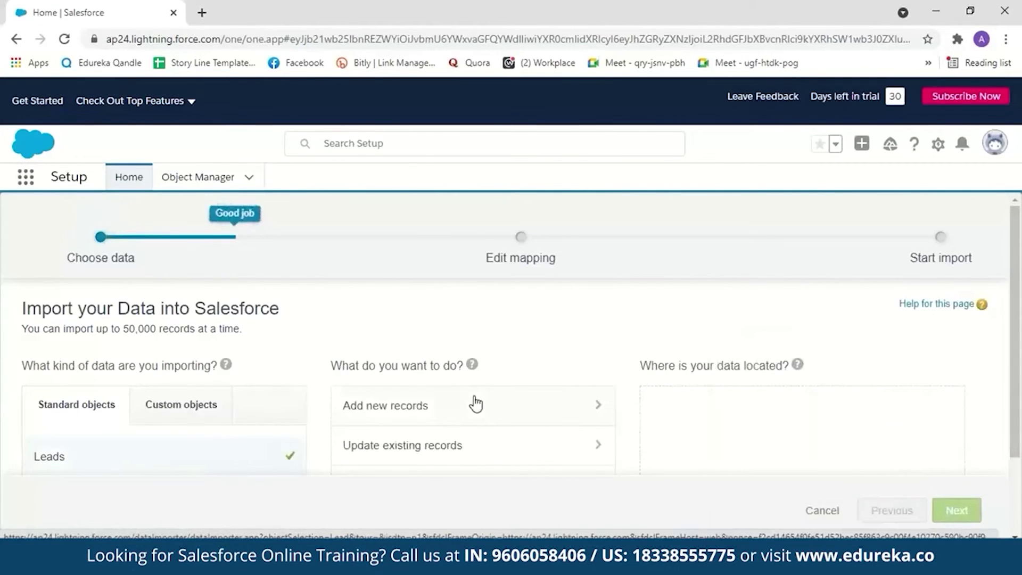
scroll(476, 405, down, 1)
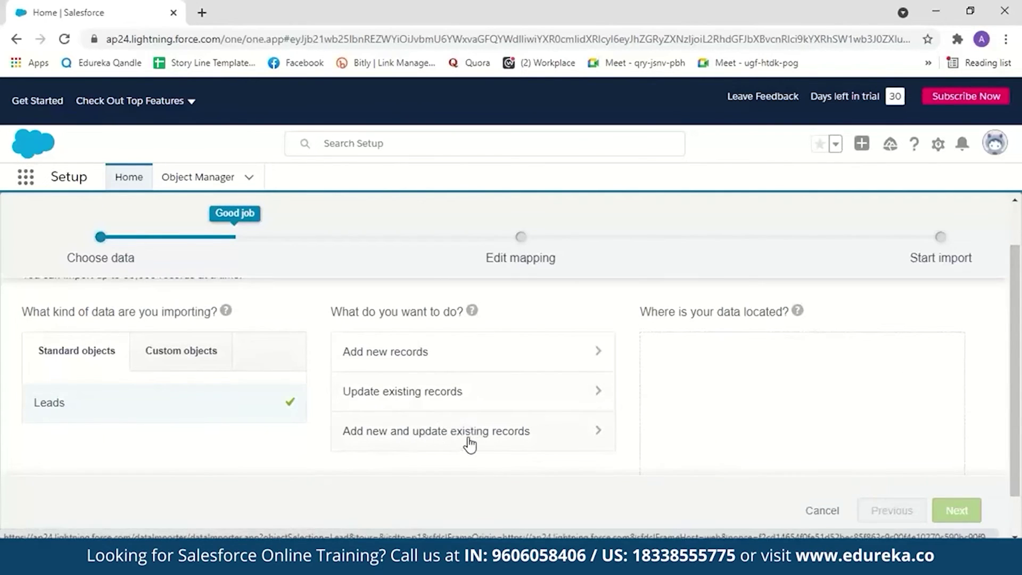
click(378, 360)
mouse_move(379, 557)
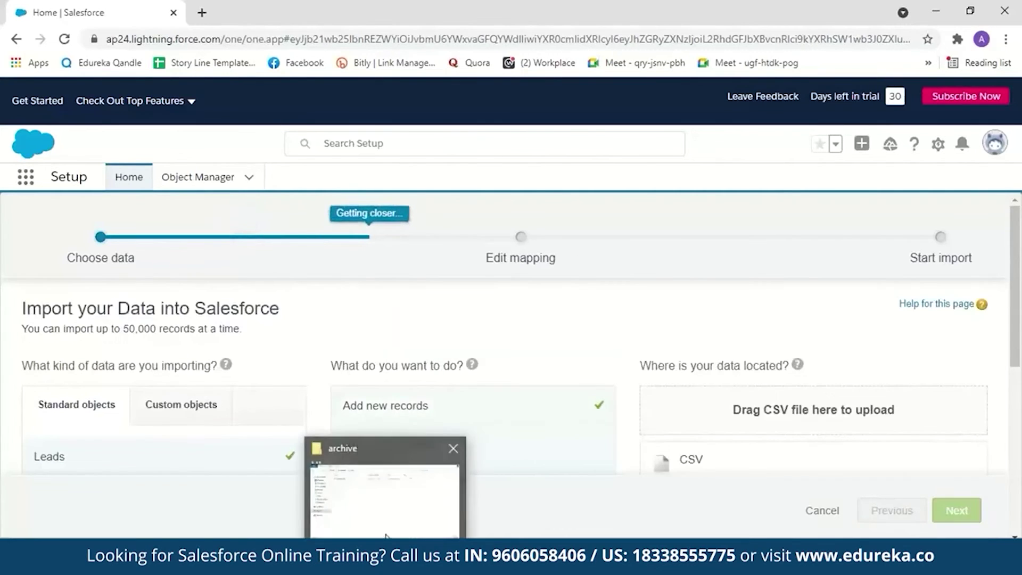
click(381, 497)
drag(369, 180, 873, 433)
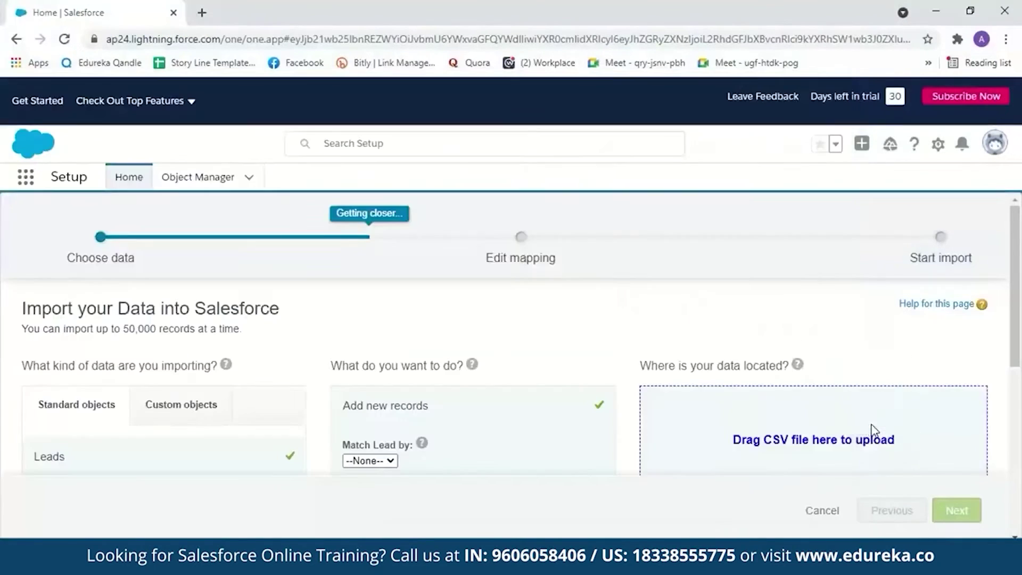
Step: Accept the 9-field mapping, start the lead import, and acknowledge the confirmation
click(955, 508)
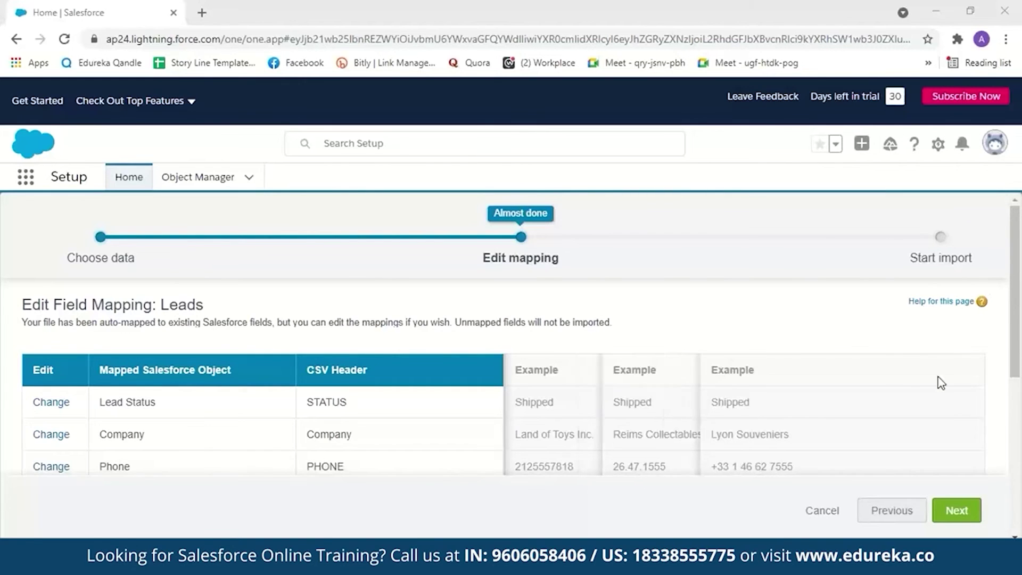
scroll(915, 415, down, 5)
click(954, 510)
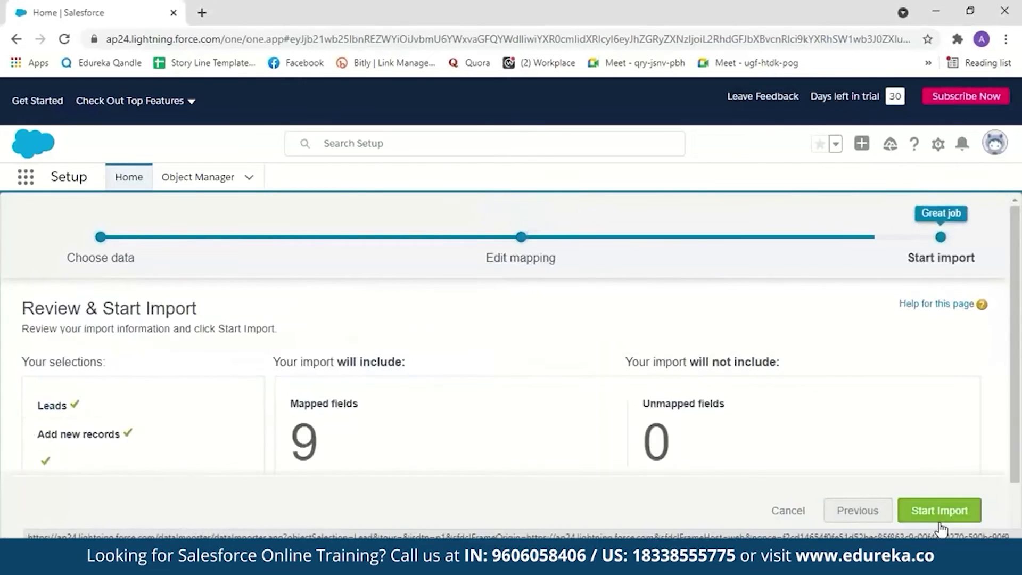
click(936, 517)
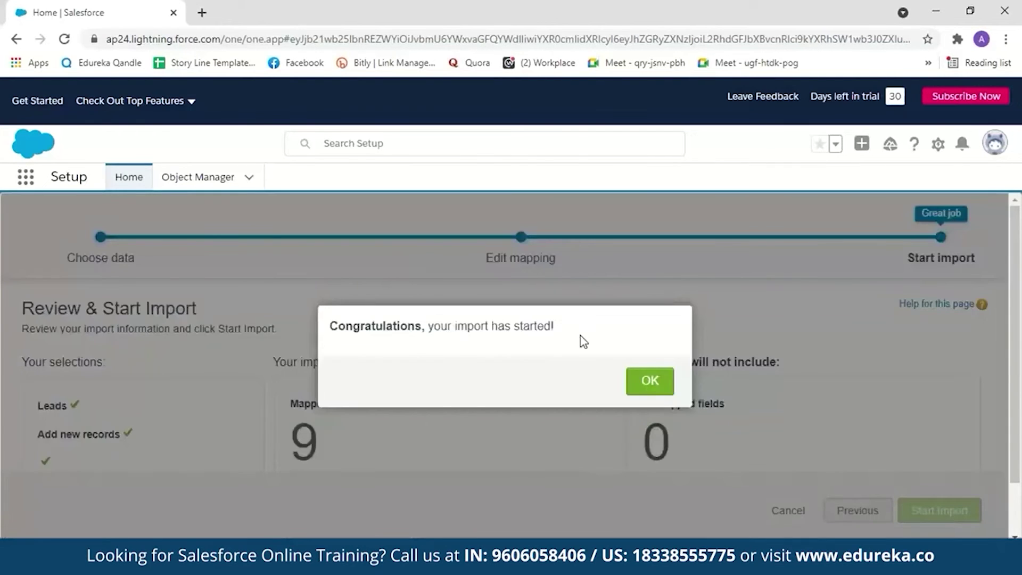
click(658, 388)
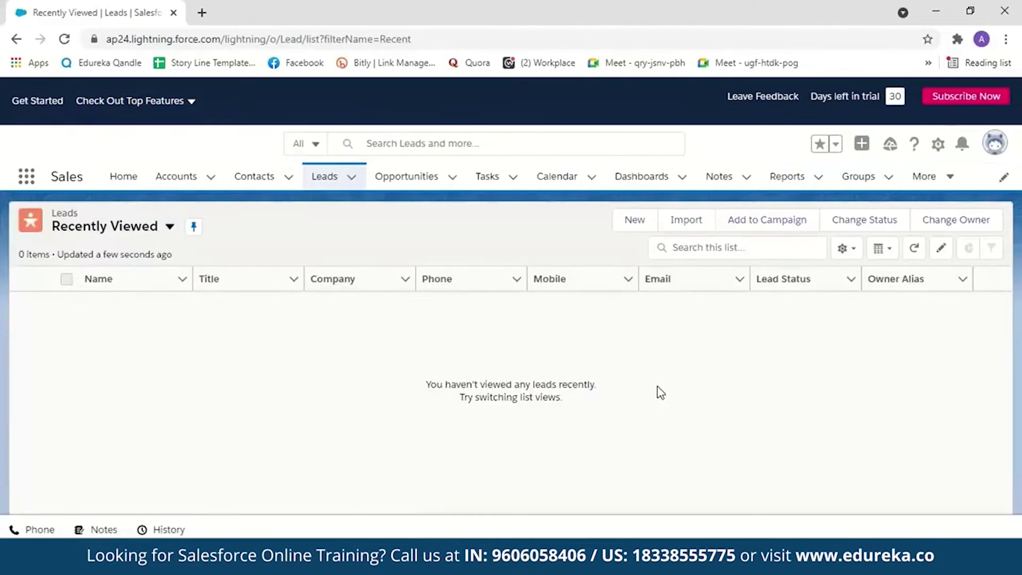
Step: Show the All Open Leads view, scroll through it, then go to the Reports home page
click(170, 227)
click(141, 288)
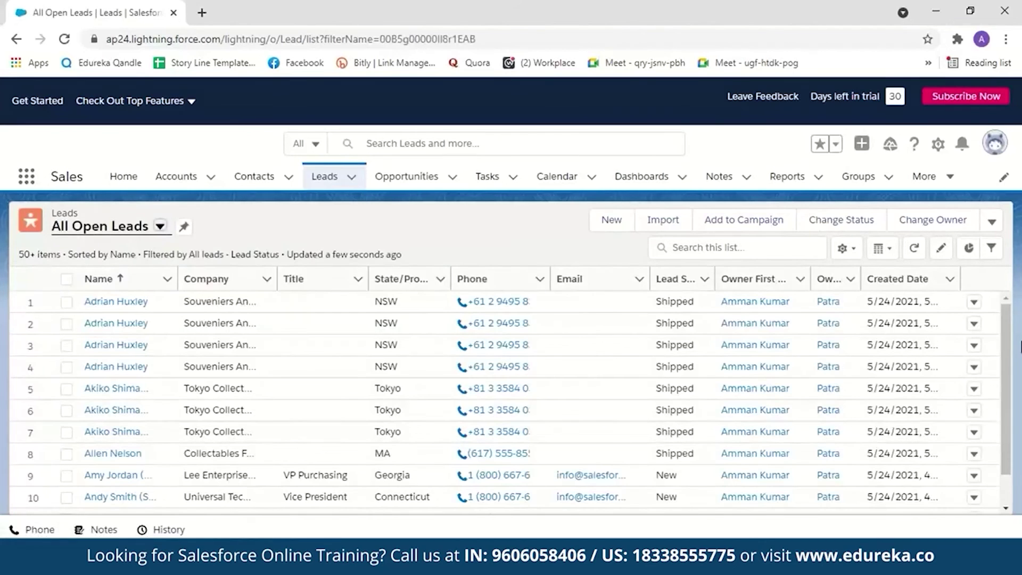
drag(1007, 336, 1004, 495)
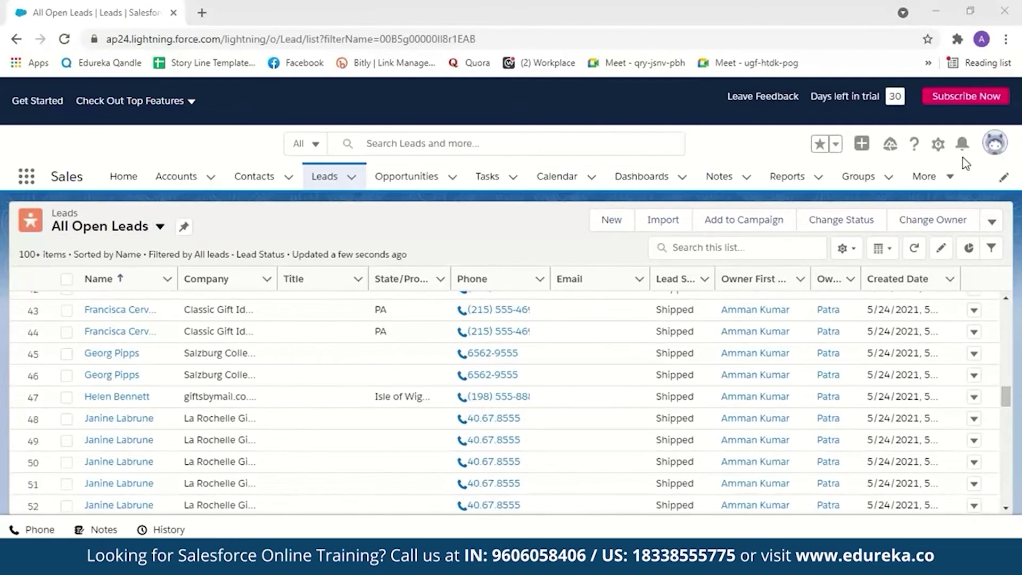
drag(1006, 395, 1008, 505)
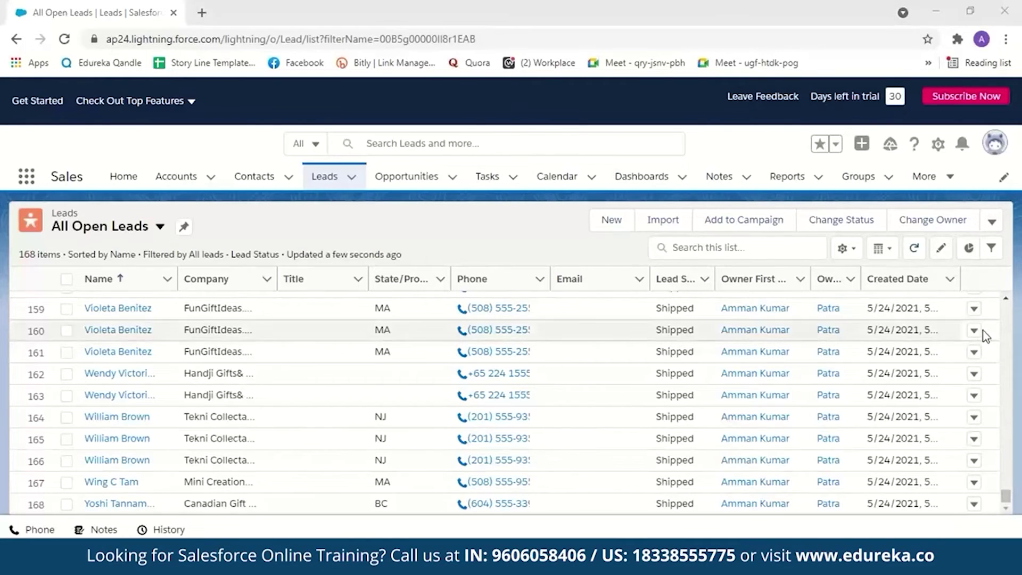
click(793, 181)
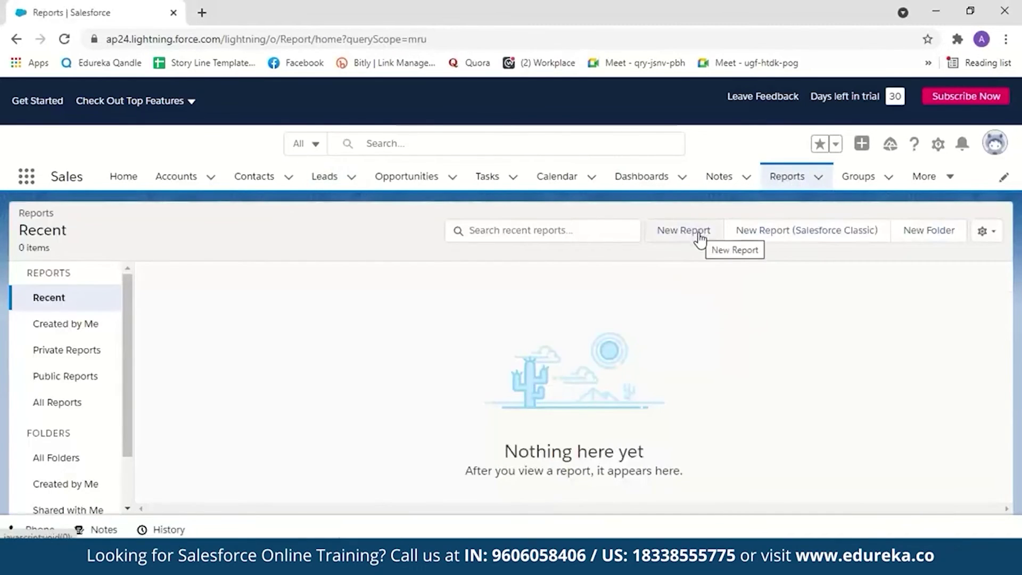
Step: From All Reports, start a New Report using the Leads report type
click(57, 402)
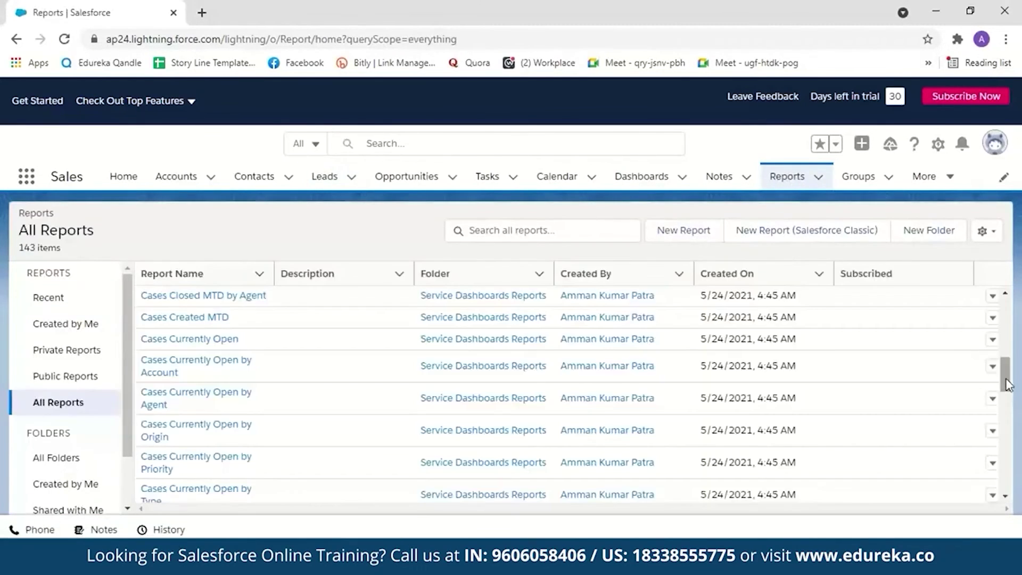
drag(1008, 386, 1006, 341)
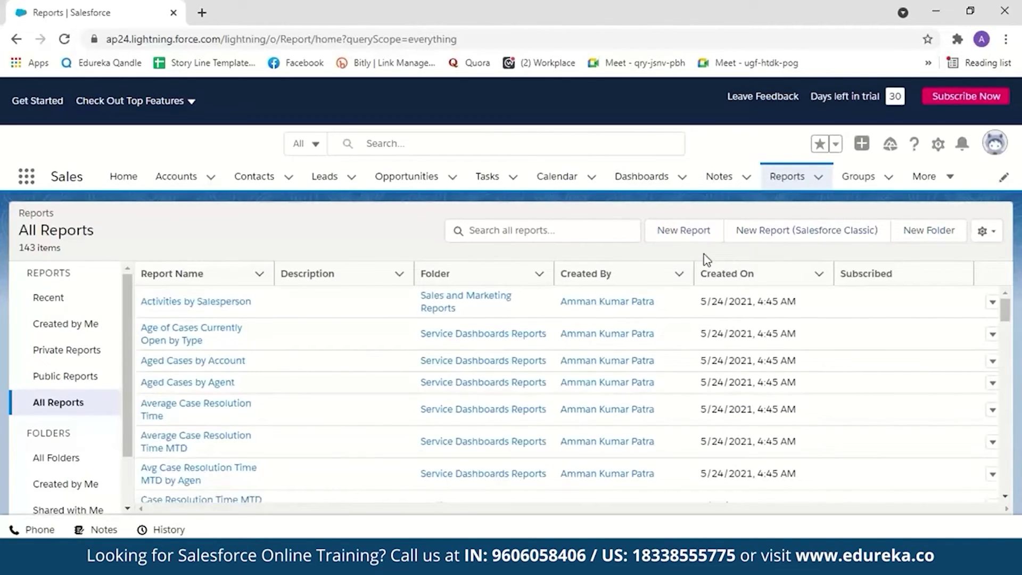
click(691, 237)
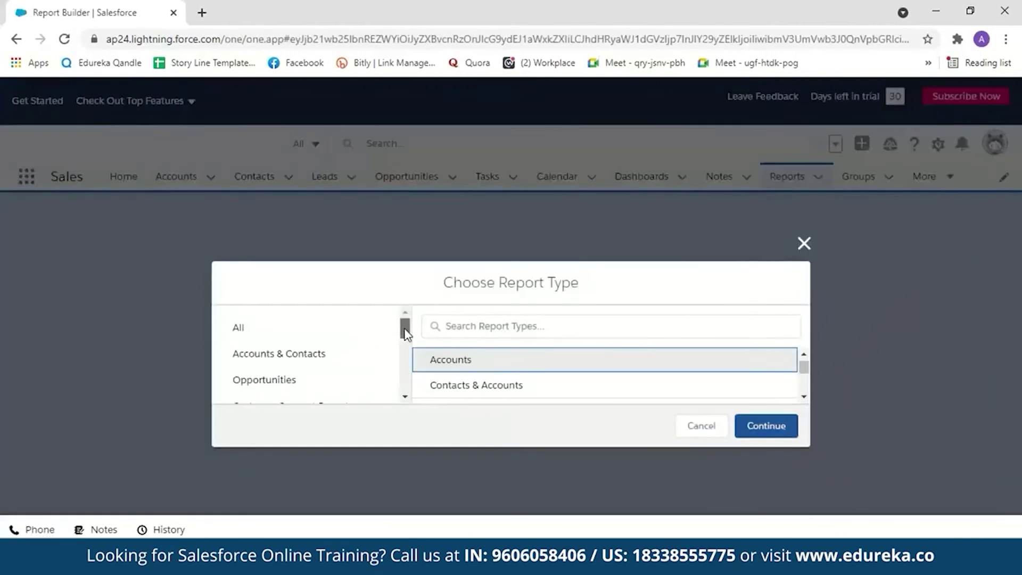
drag(405, 333, 406, 347)
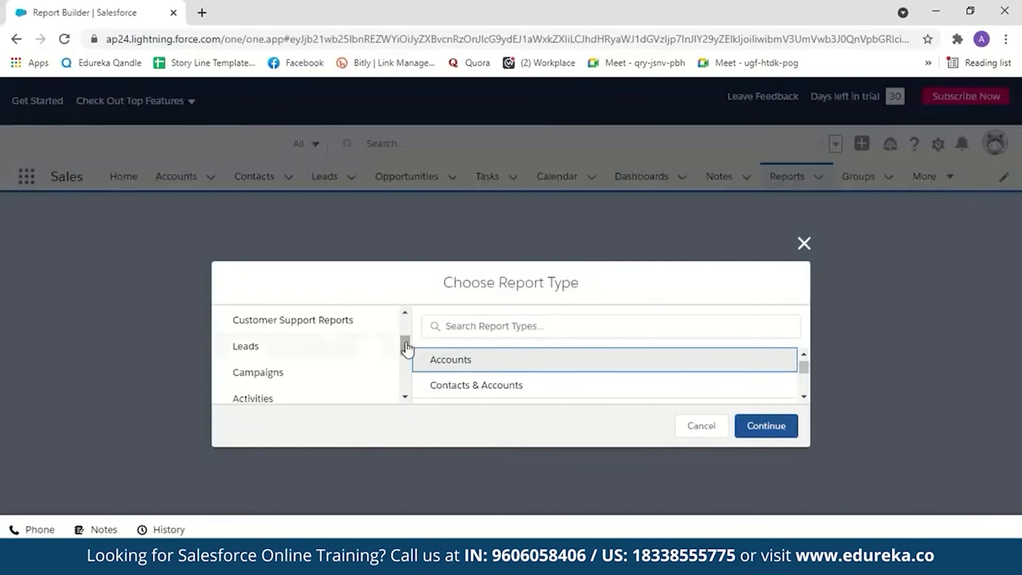
click(364, 346)
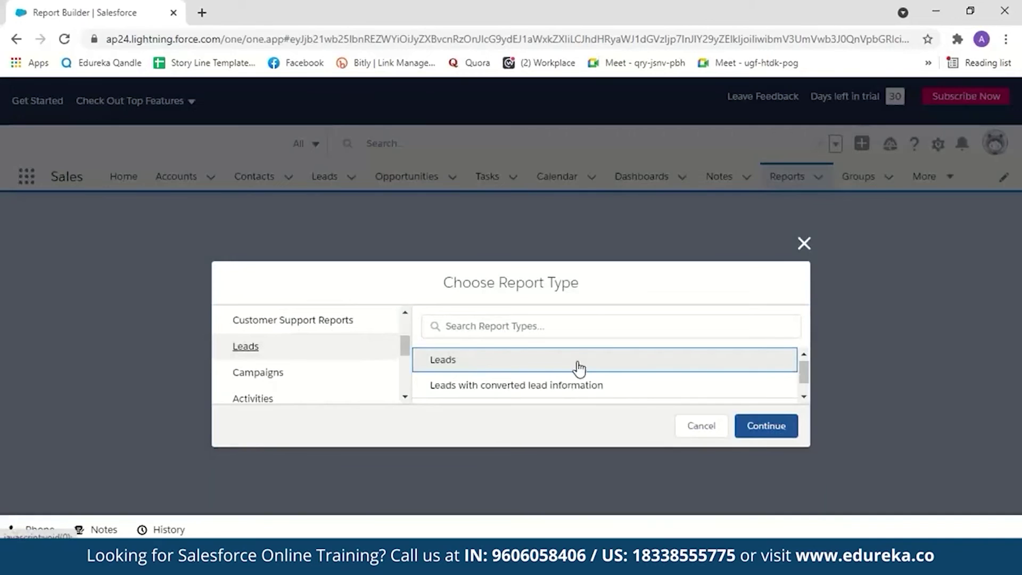
click(774, 424)
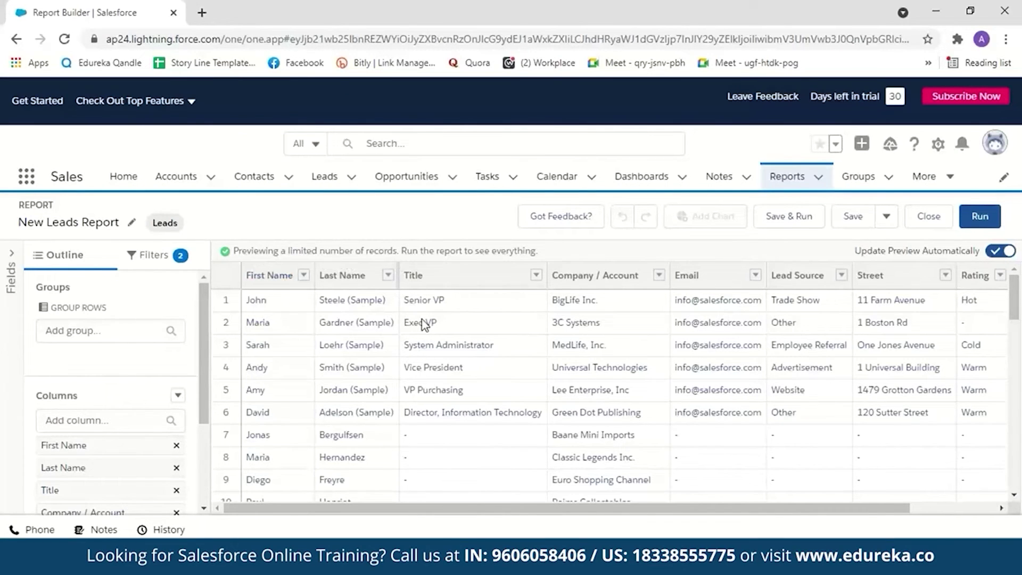
Step: Delete the Title column from the Outline, check the Filters tab, and return to Outline
click(149, 331)
drag(250, 232, 252, 335)
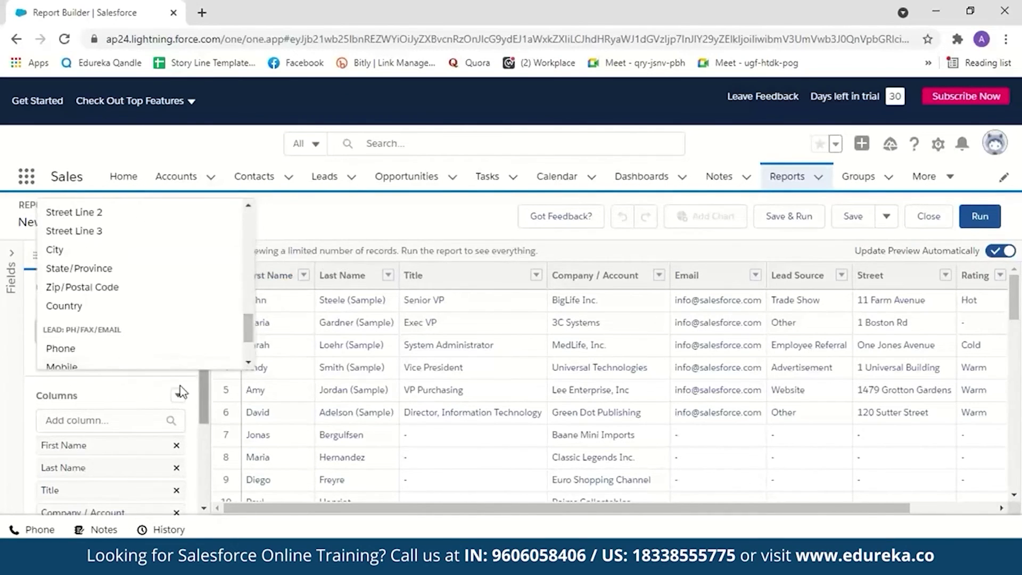
drag(204, 383, 203, 452)
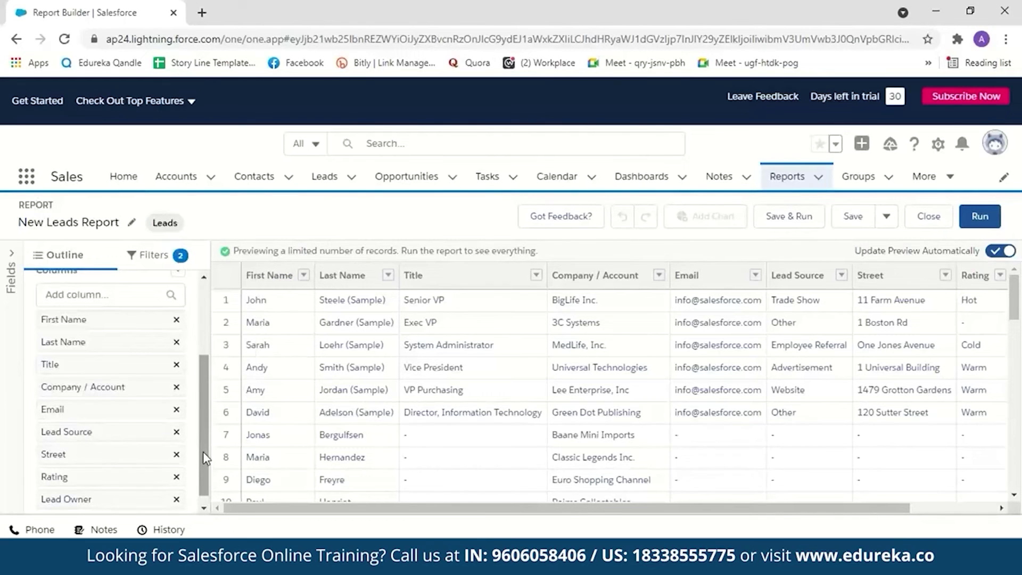
drag(203, 452, 204, 457)
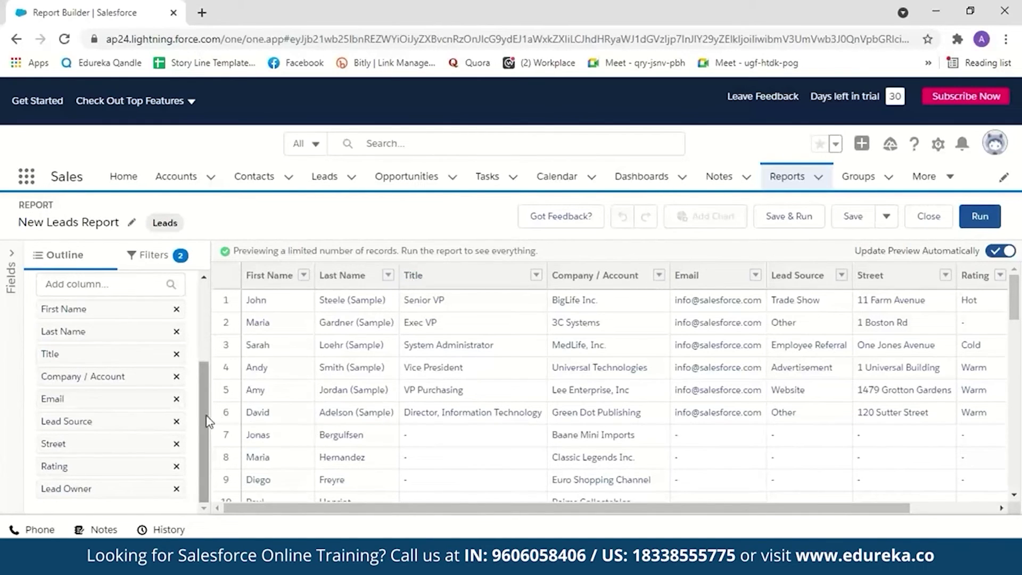
click(176, 354)
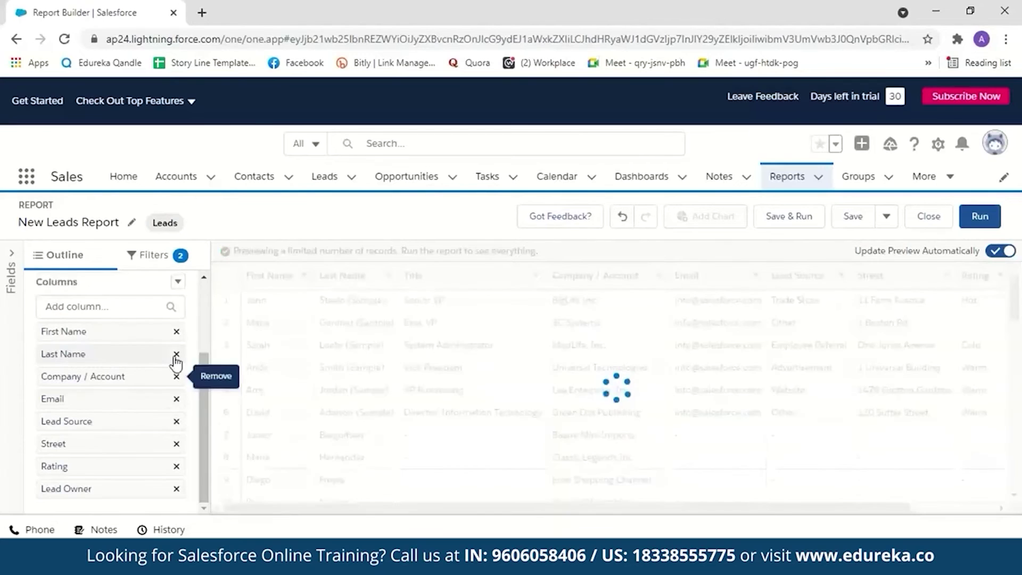
click(154, 255)
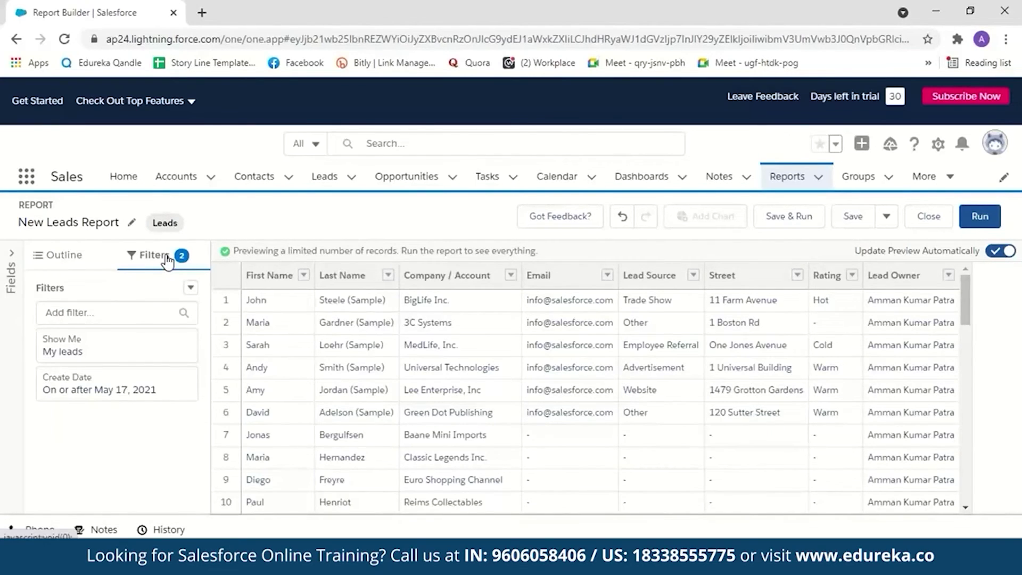
click(63, 256)
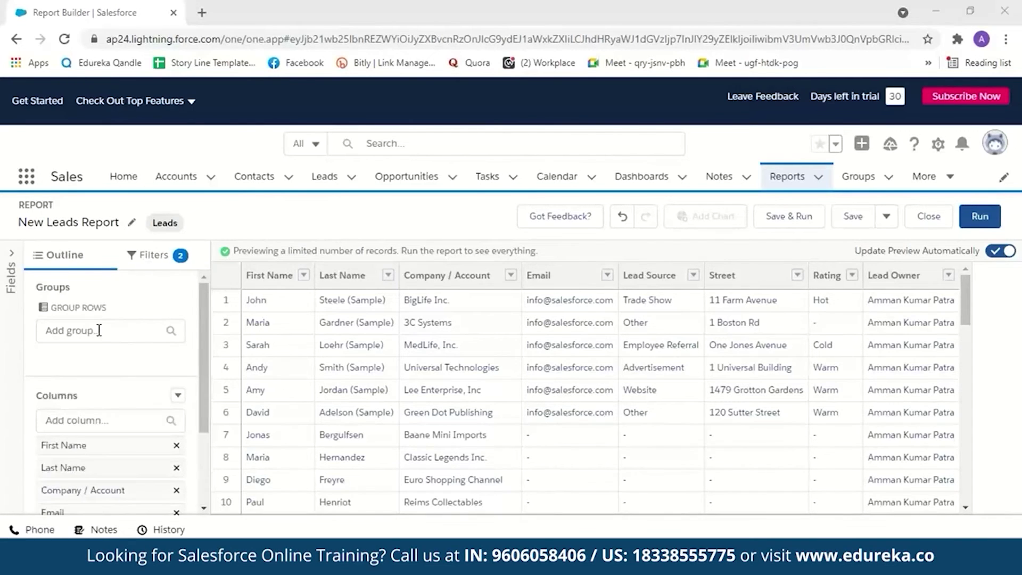
click(99, 330)
scroll(251, 241, down, 1)
scroll(252, 240, down, 5)
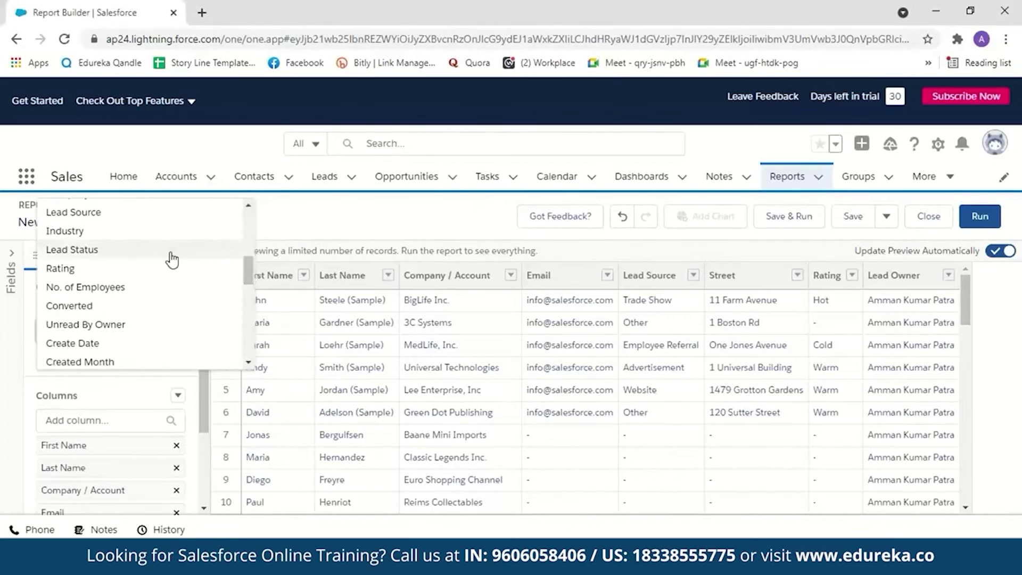
Step: Group rows by Lead Status, showing New 3, Working 2, Nurturing 1, Shipped 13
click(172, 260)
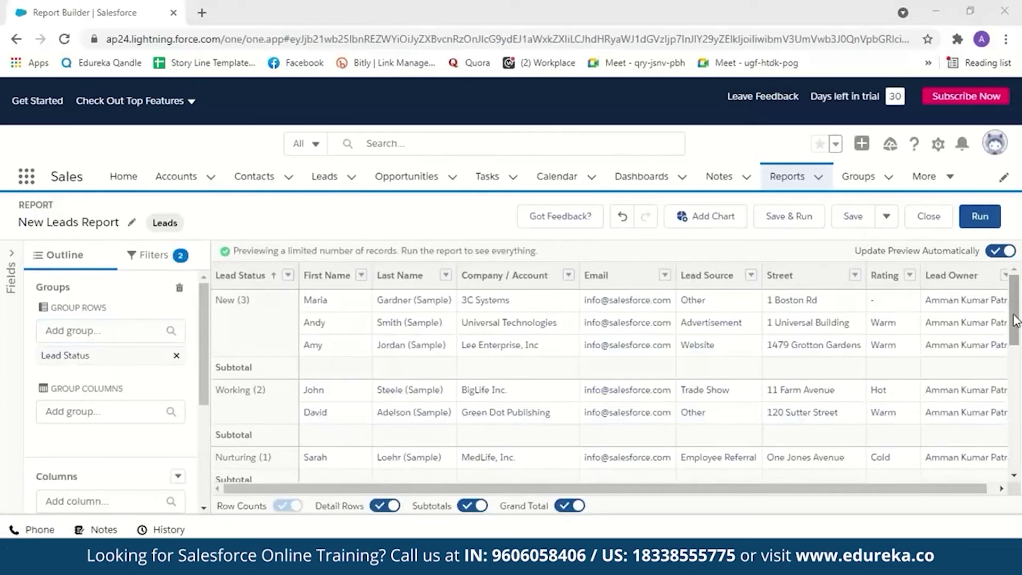
mouse_move(1015, 320)
mouse_down()
mouse_move(1020, 405)
mouse_move(1018, 336)
mouse_up()
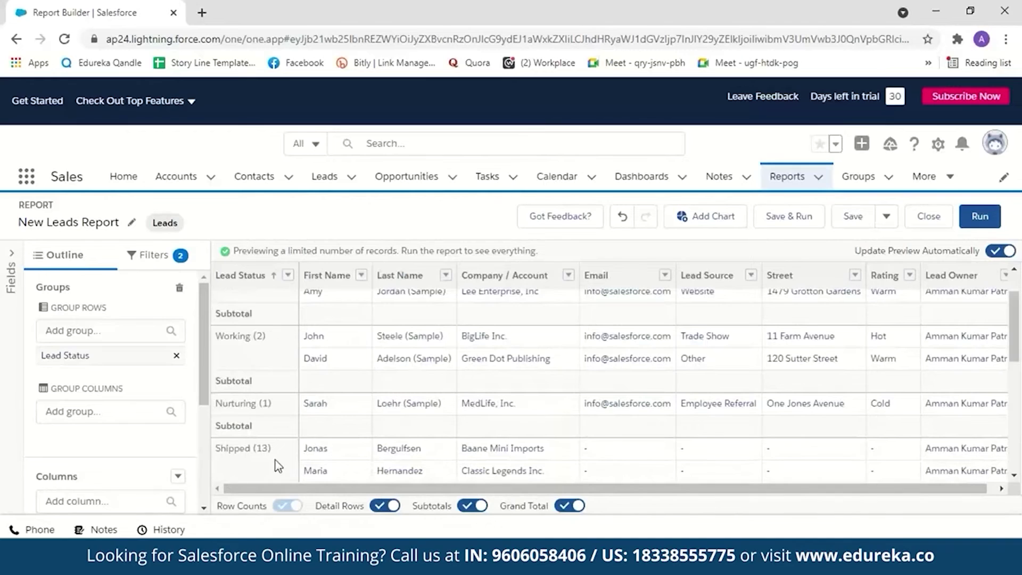
scroll(277, 466, up, 1)
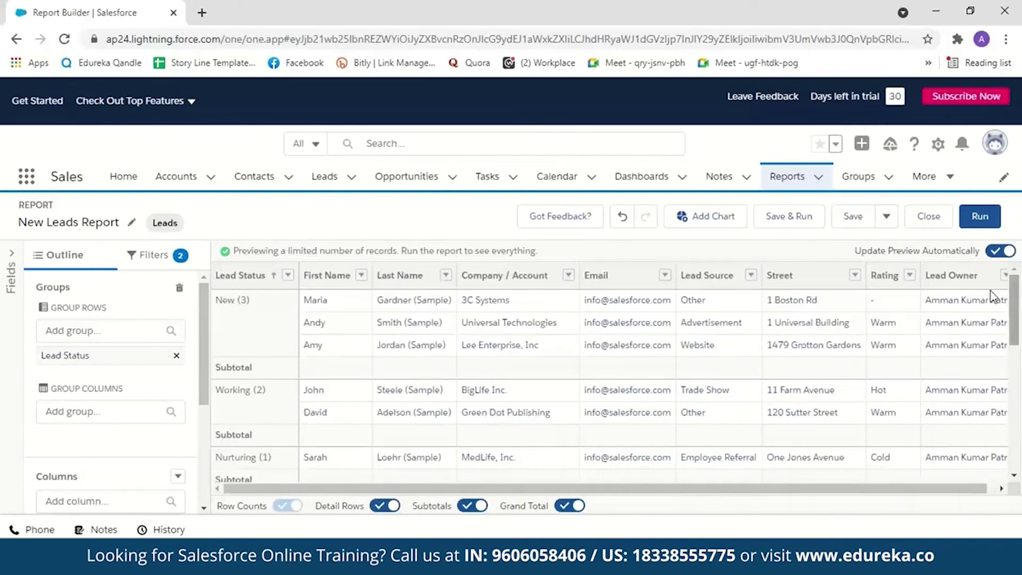
Step: Add a Record Count bar chart by Lead Status and scroll to view its bars
click(716, 227)
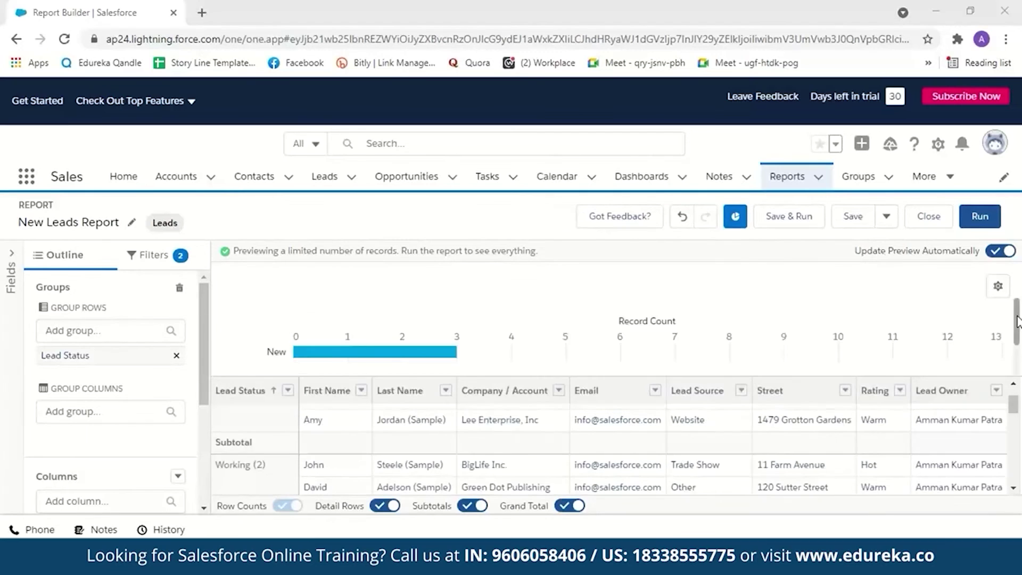
drag(1017, 322, 1017, 345)
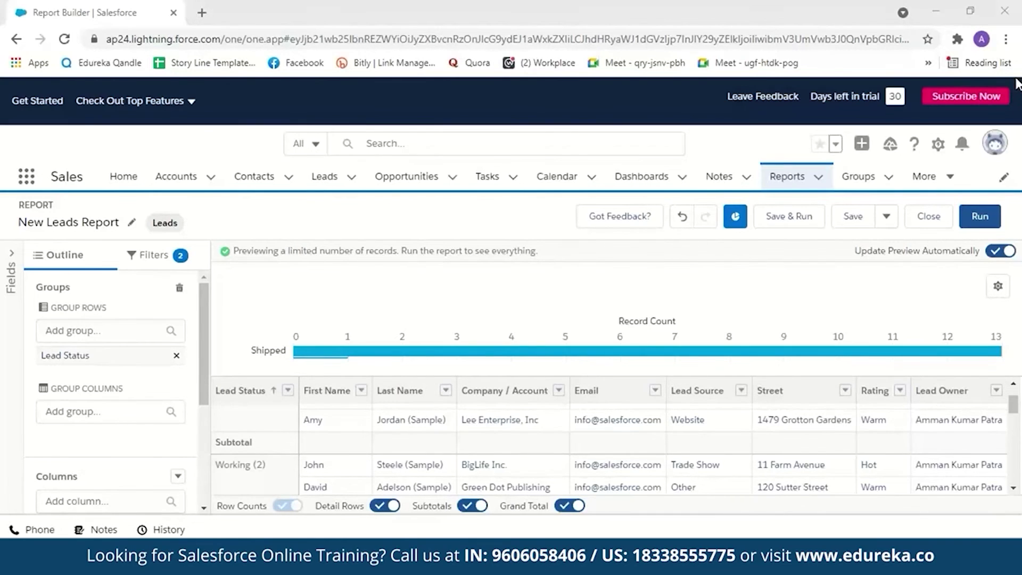
click(1017, 357)
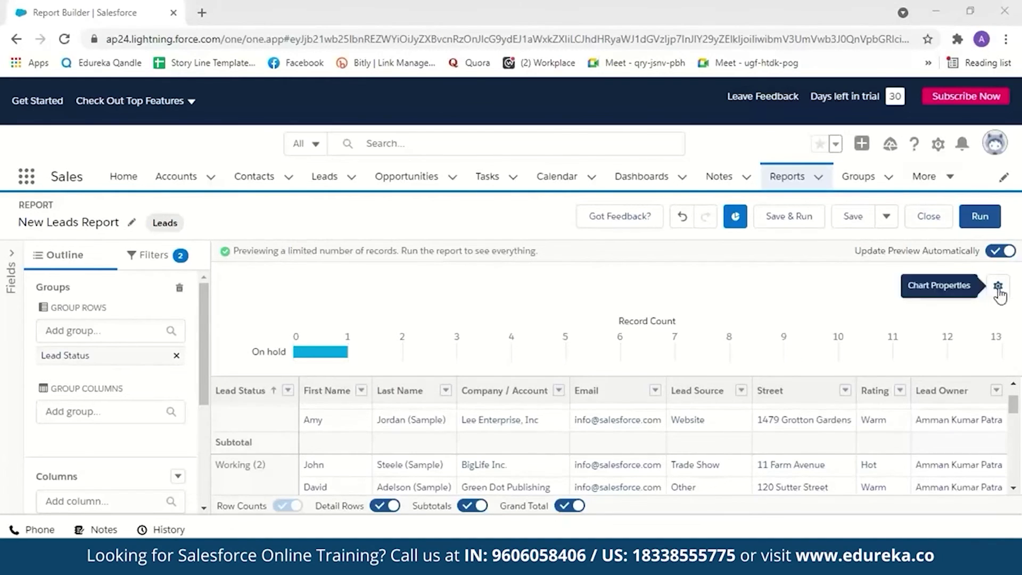
Step: Switch the report chart from bar to donut and then funnel, settling on a line chart
click(998, 290)
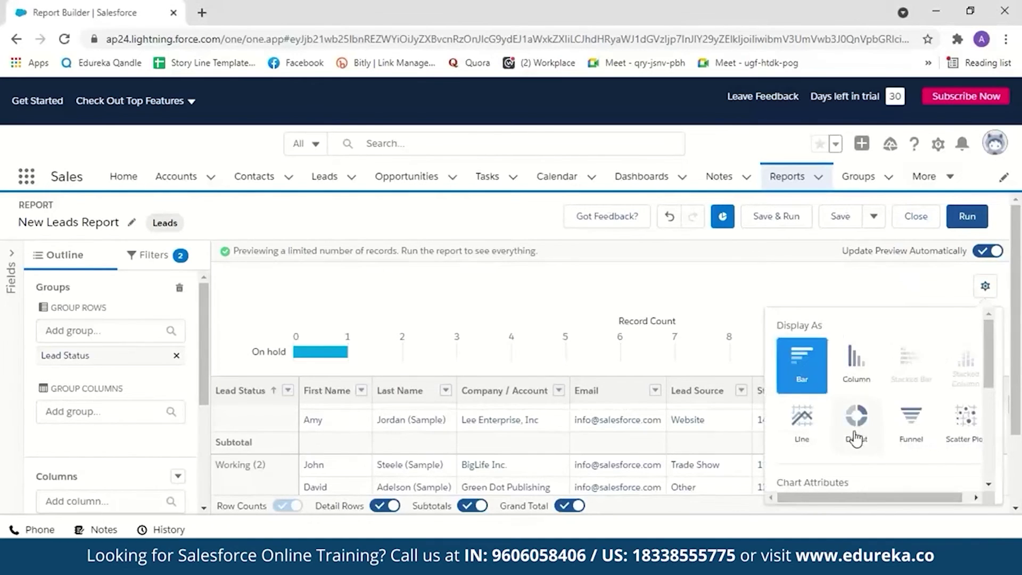
click(855, 439)
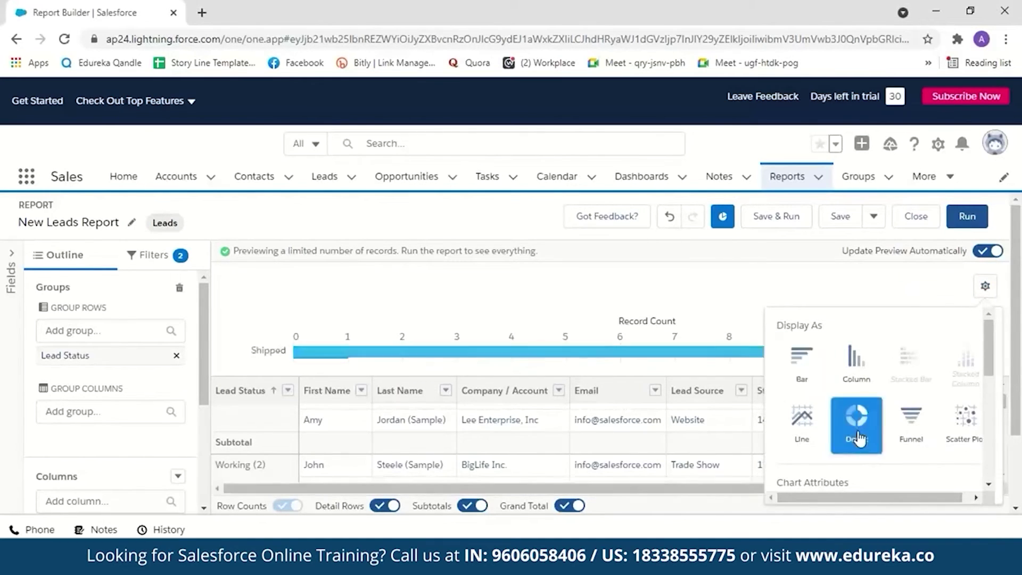
click(911, 436)
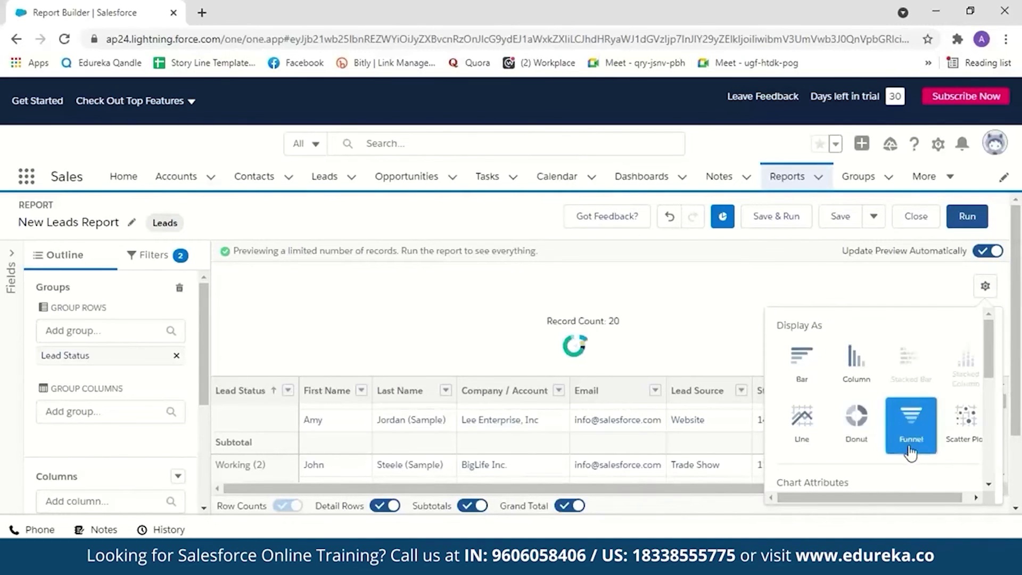
click(803, 426)
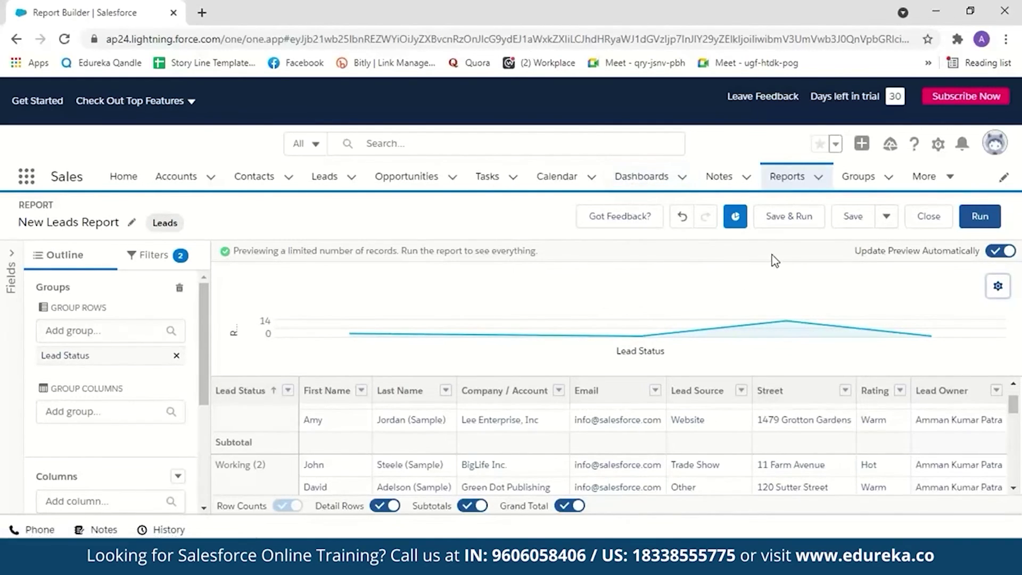
Step: Save the report as 'Demo-report' in Private Reports and dismiss the saved confirmation
click(802, 220)
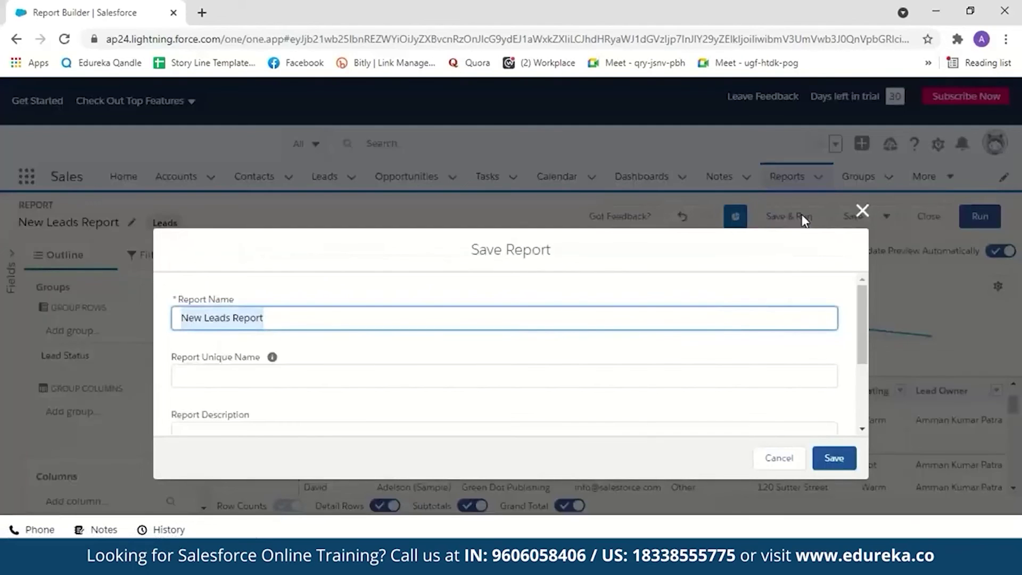
key(BackSpace)
text(Demo-)
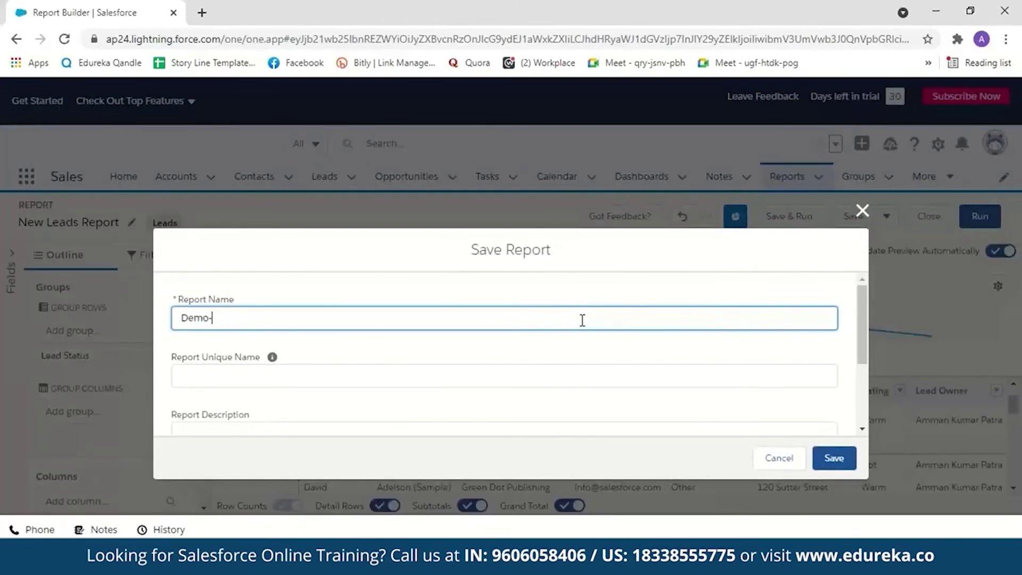
text(report)
scroll(862, 327, down, 3)
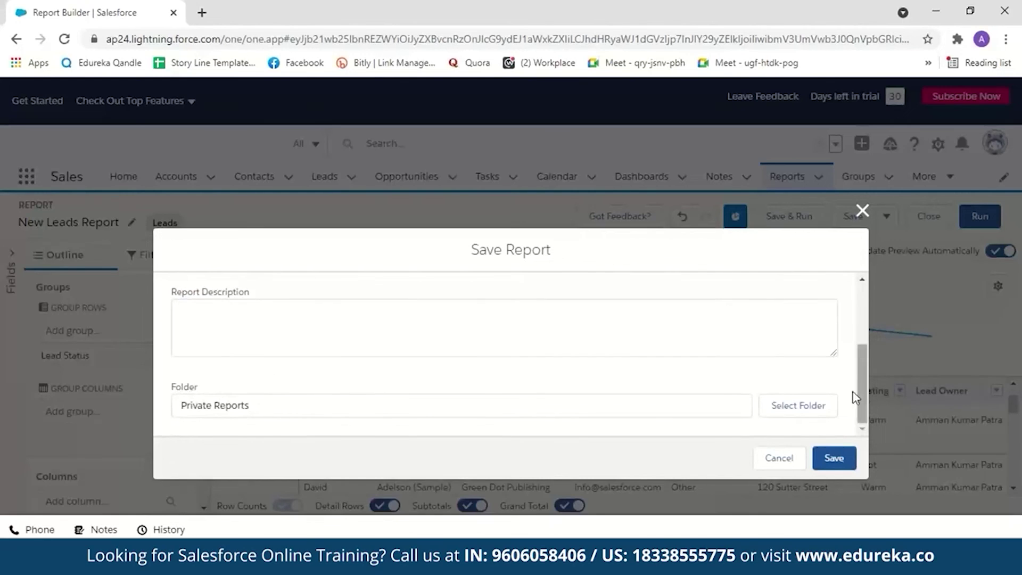
drag(862, 390, 862, 364)
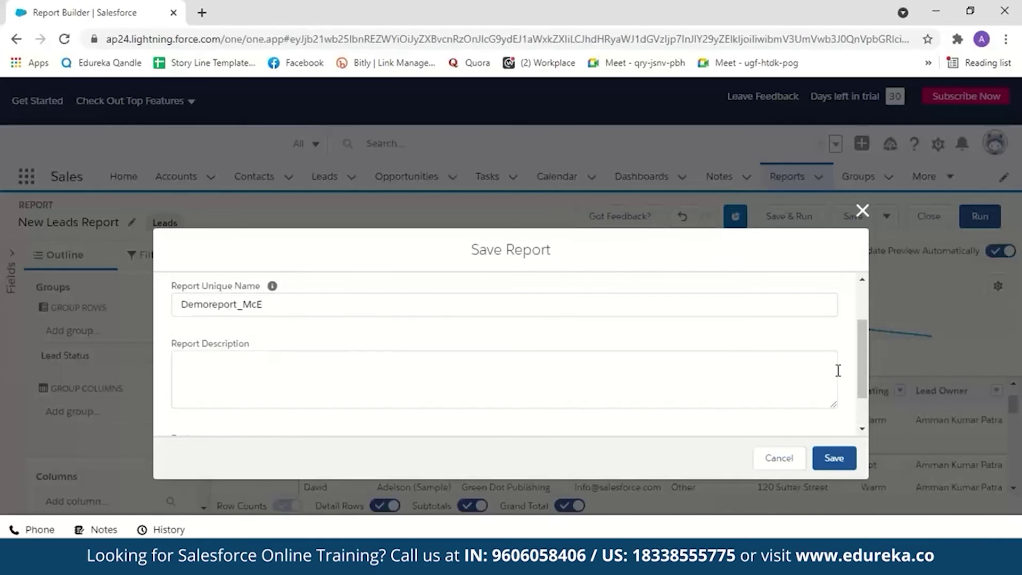
drag(863, 375, 865, 421)
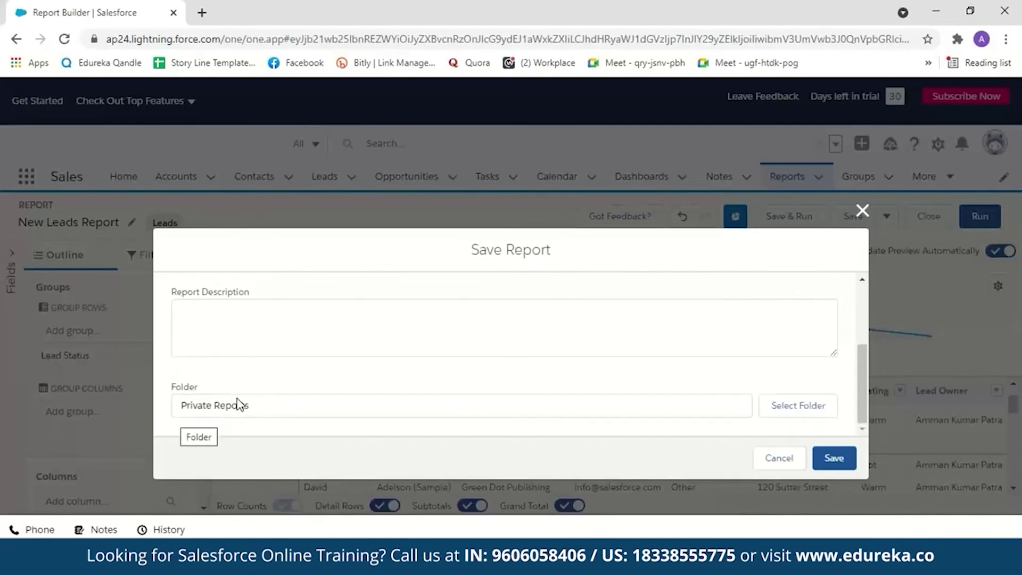
click(833, 457)
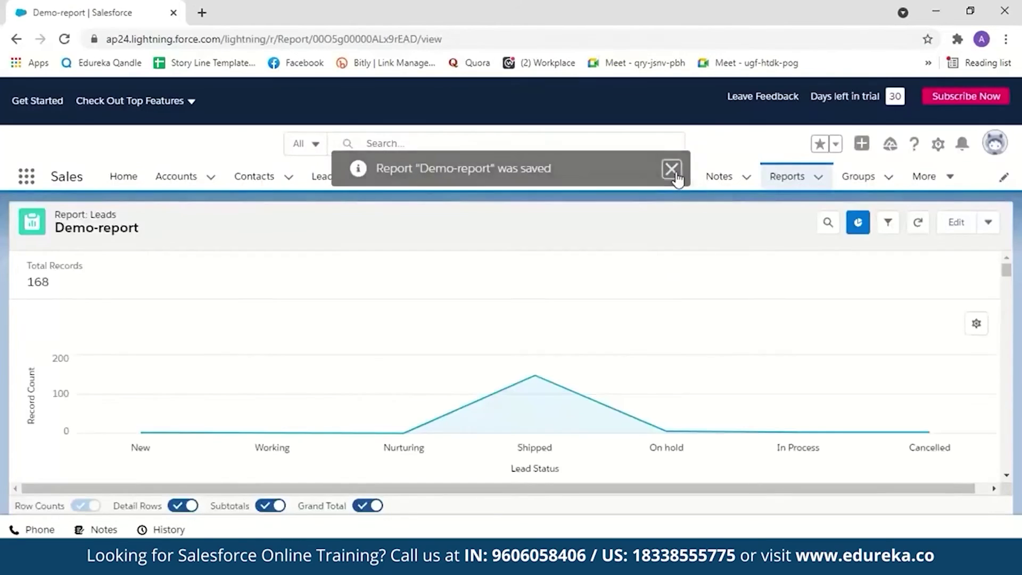
click(671, 169)
Step: Browse All Dashboards and open the sample Adoption Dashboard
click(643, 180)
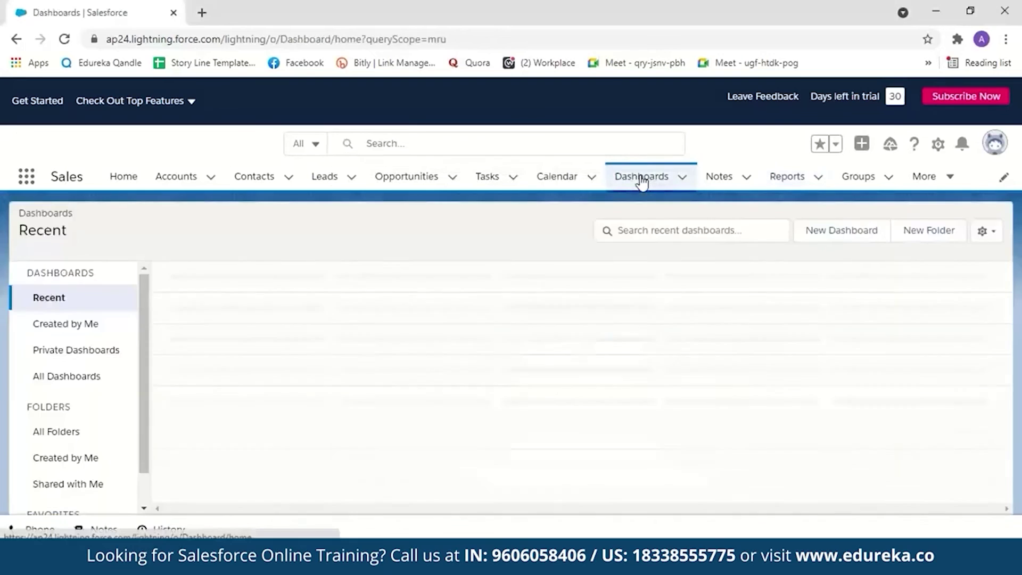
click(98, 376)
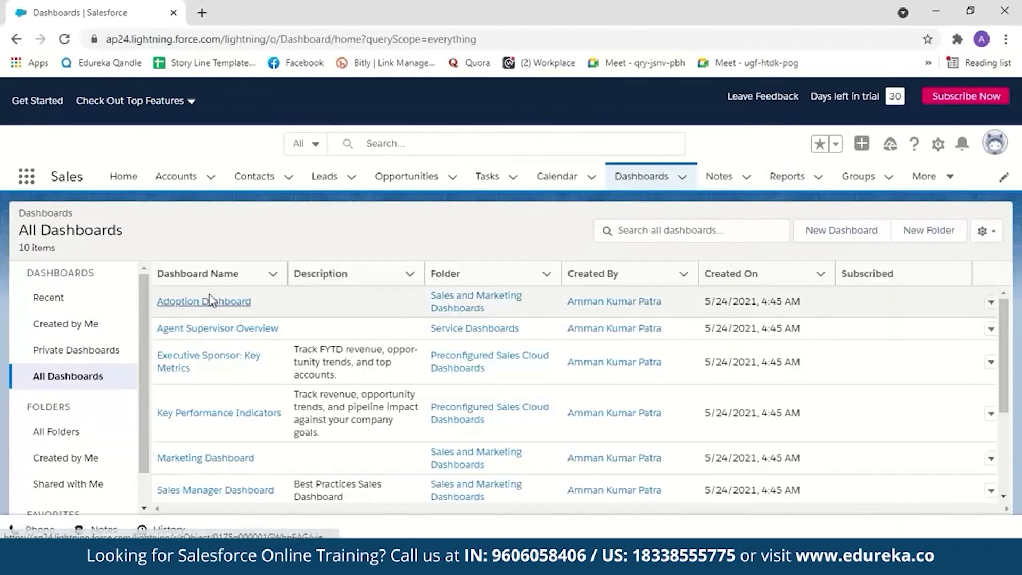
scroll(1014, 309, down, 3)
scroll(1016, 304, up, 3)
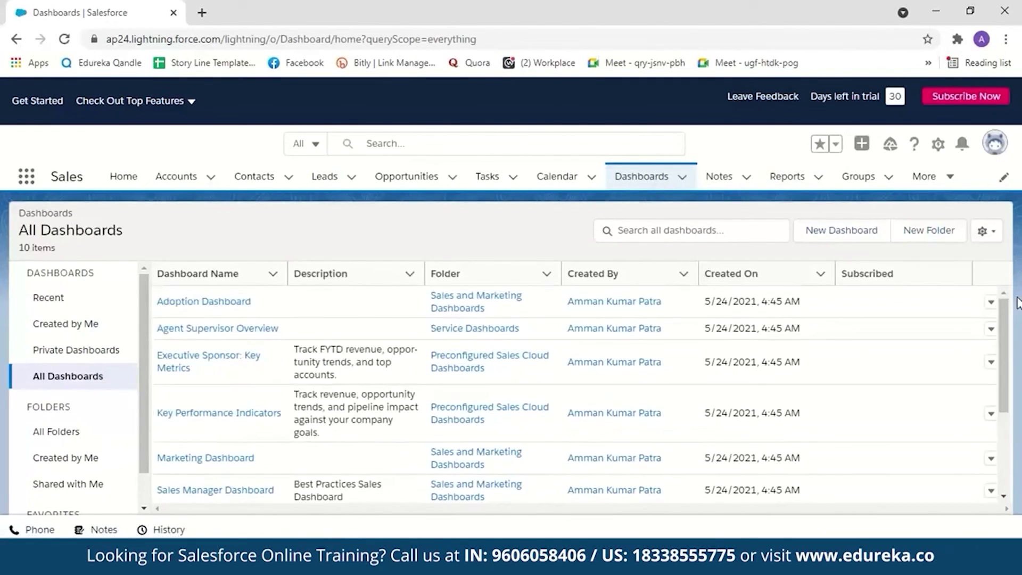
click(229, 307)
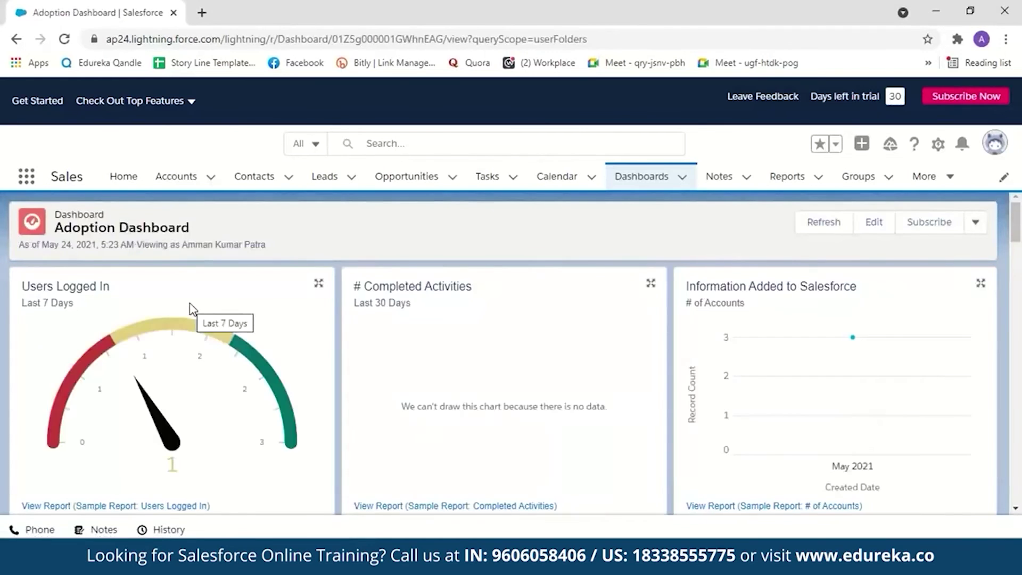
Step: Create a new dashboard named 'Demo Dashboard', keeping the Private Dashboards folder
click(650, 178)
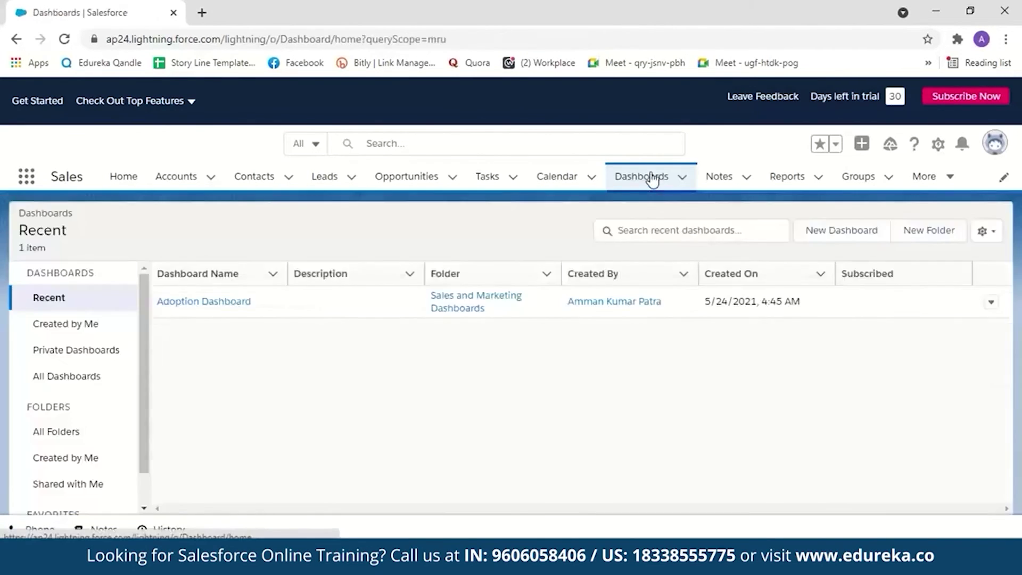
click(846, 231)
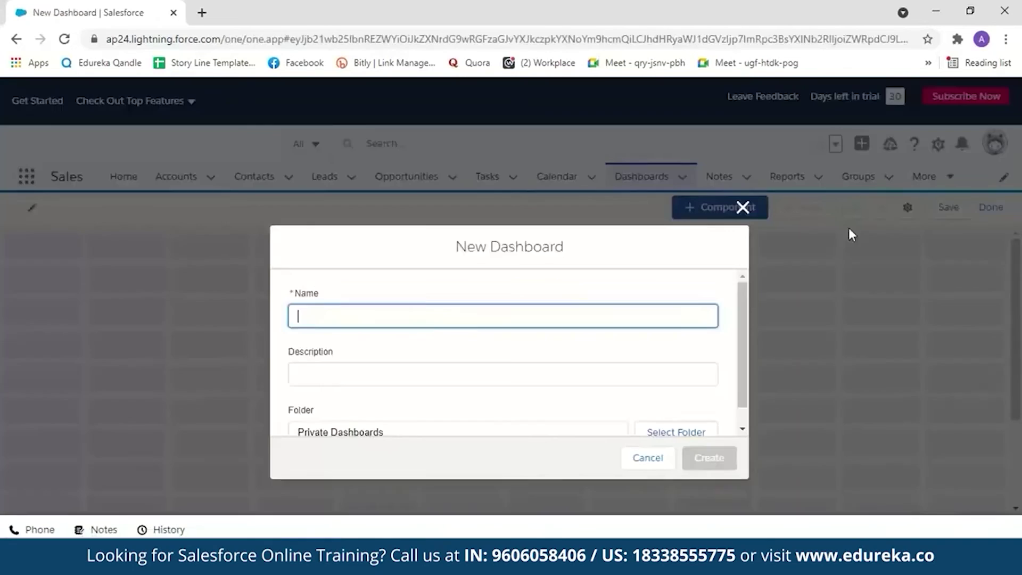
click(448, 313)
text(De)
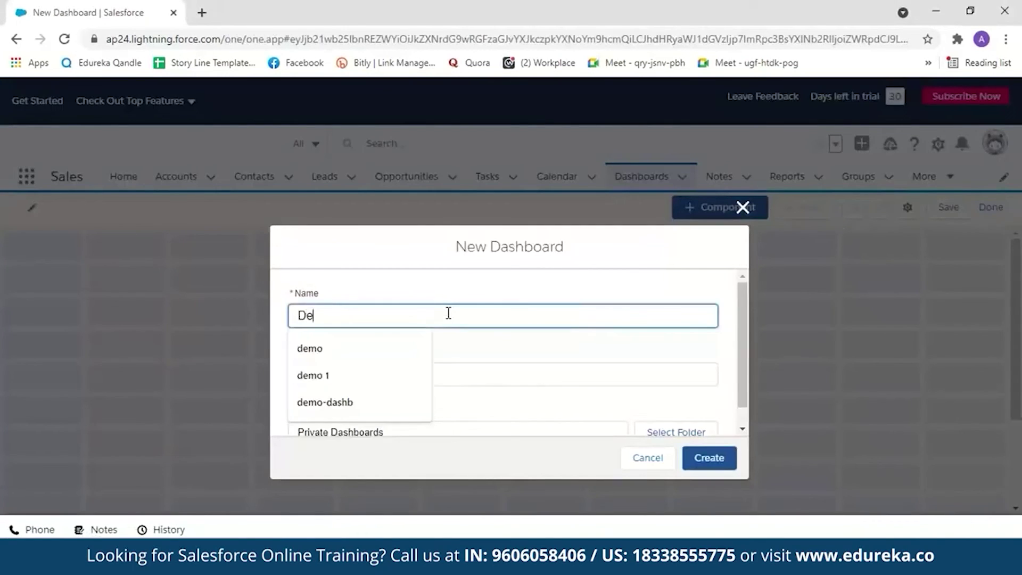
text(mo Dashboard)
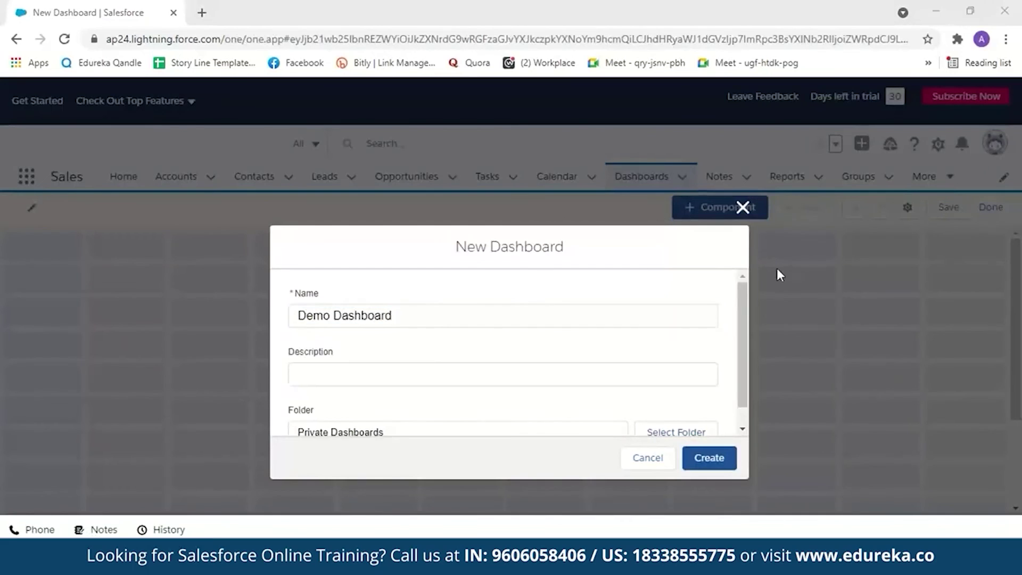
drag(739, 330, 740, 369)
click(668, 417)
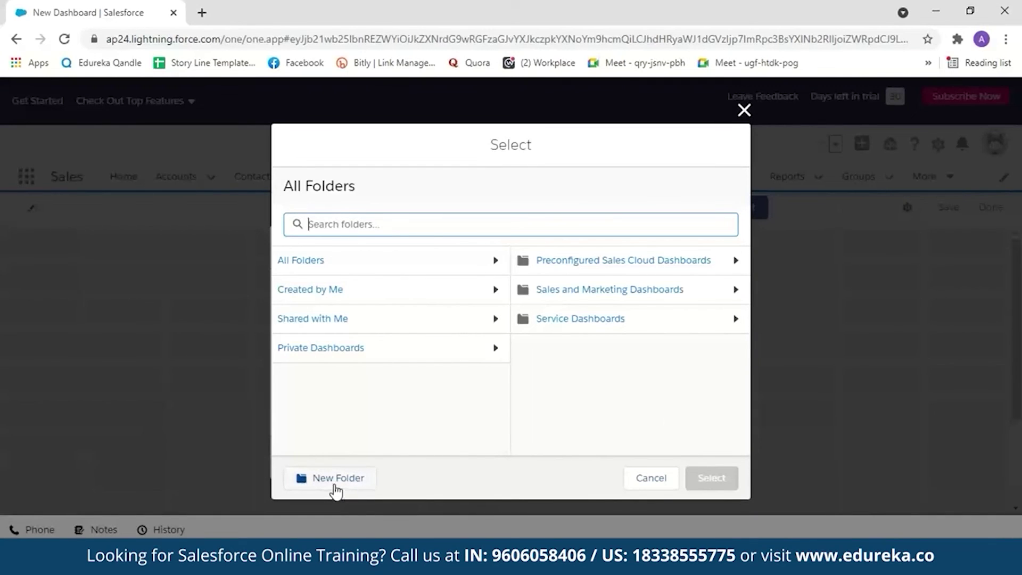
click(648, 480)
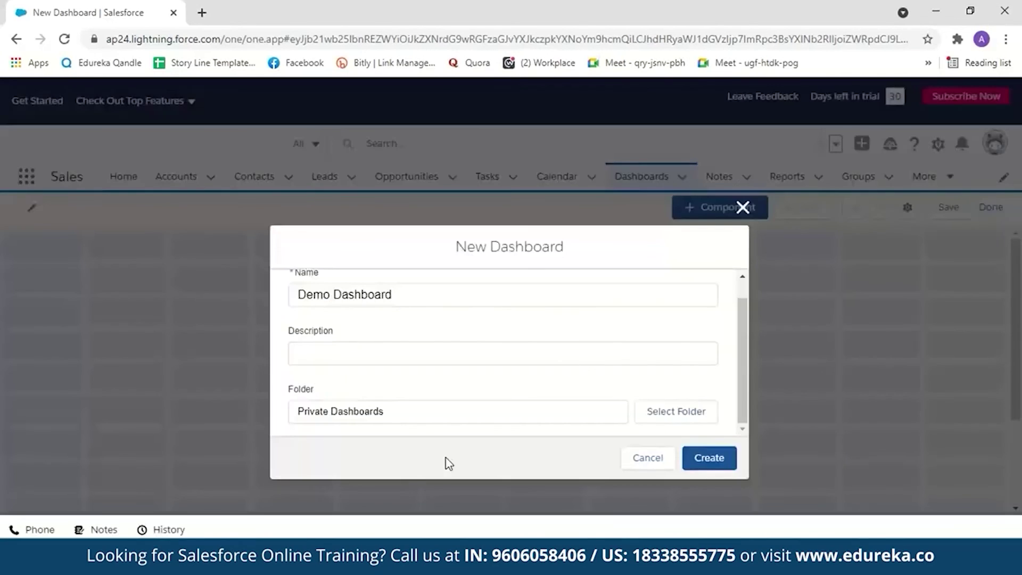
click(691, 463)
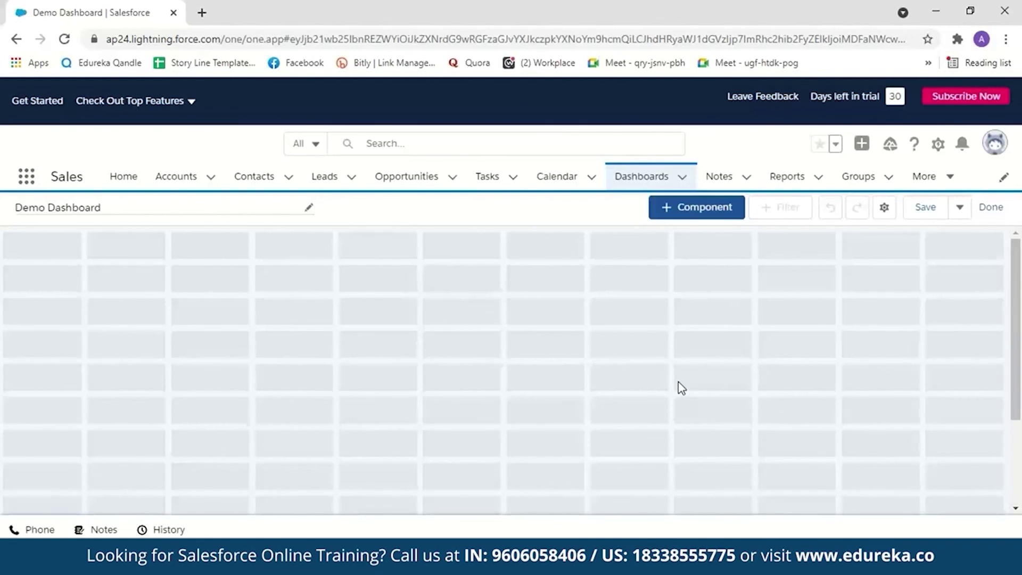
Step: Add a Demo-report component to the dashboard, keeping the horizontal bar chart display
click(699, 208)
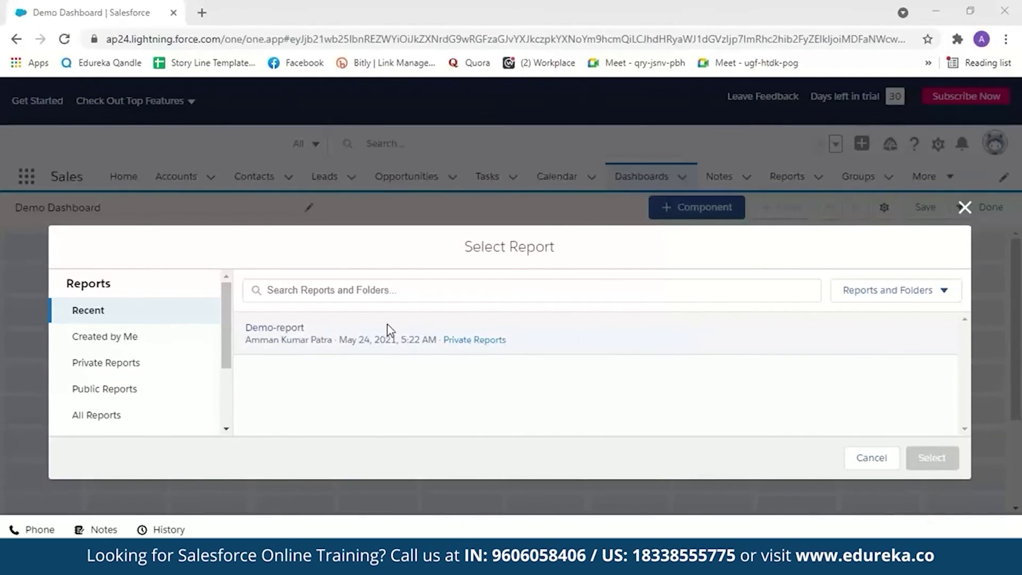
click(301, 330)
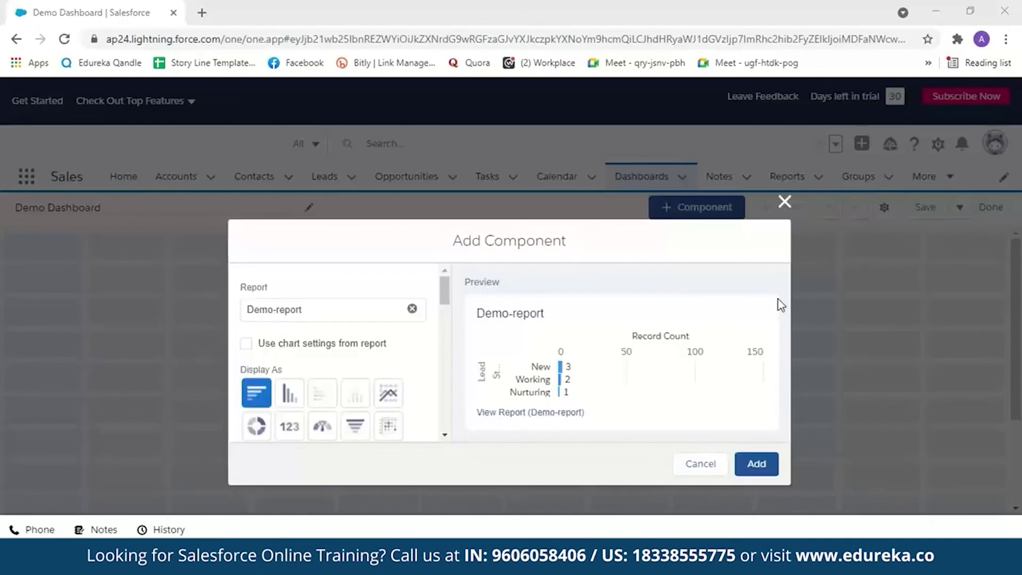
scroll(314, 373, down, 1)
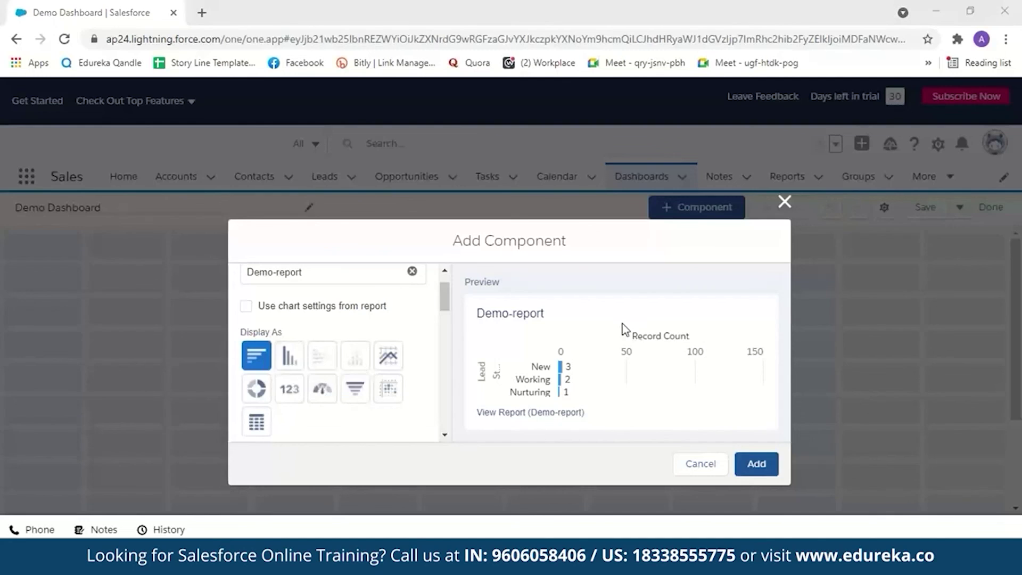
click(757, 465)
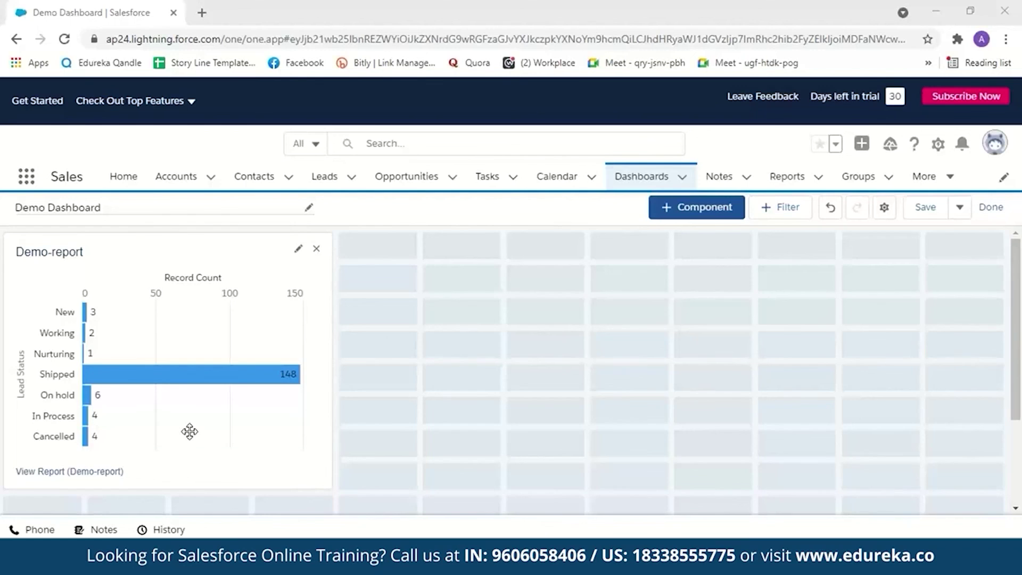
Step: Add a donut chart component sourced from Demo-report to Demo Dashboard
click(709, 213)
click(352, 336)
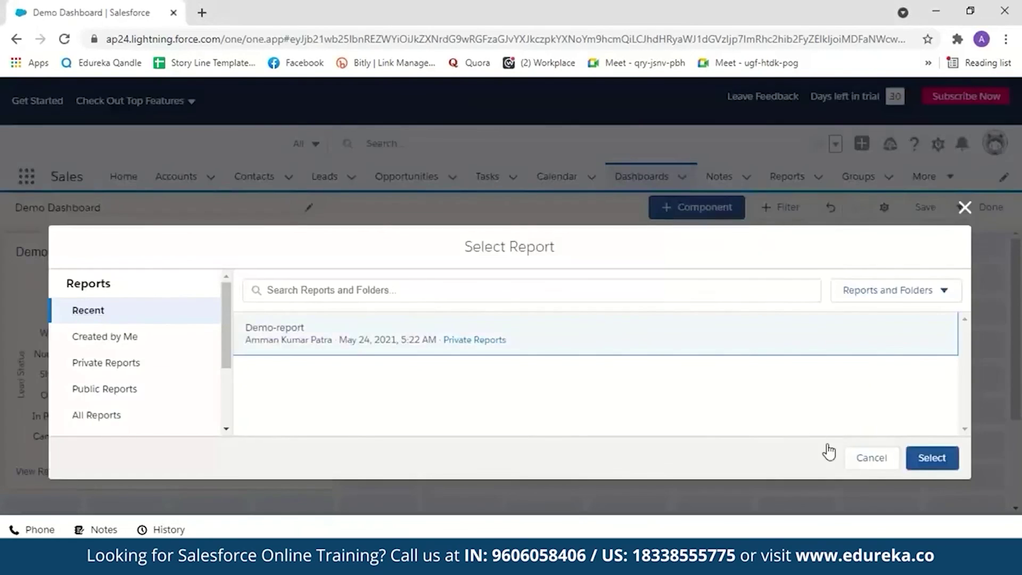
click(926, 458)
click(256, 425)
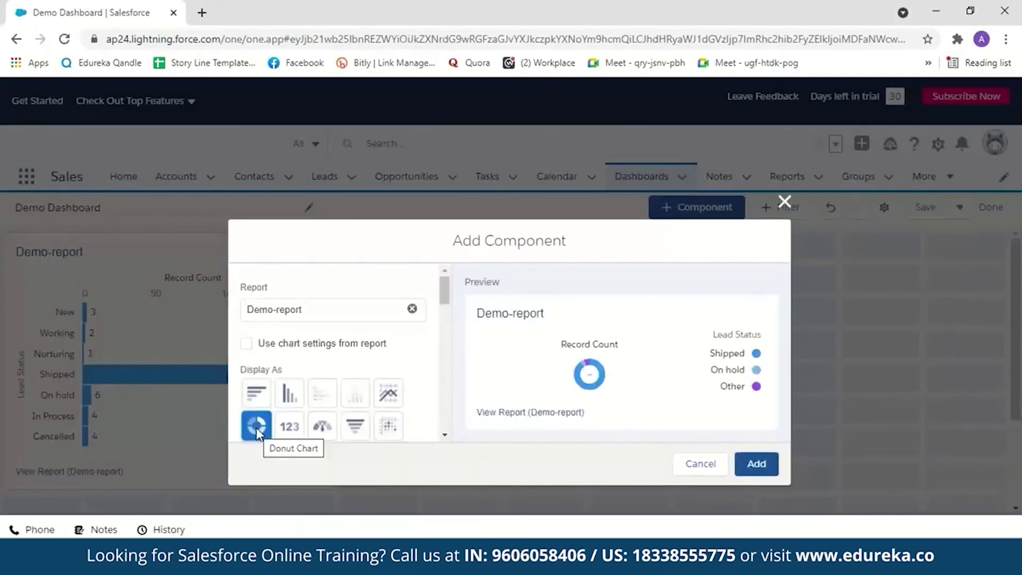
click(756, 463)
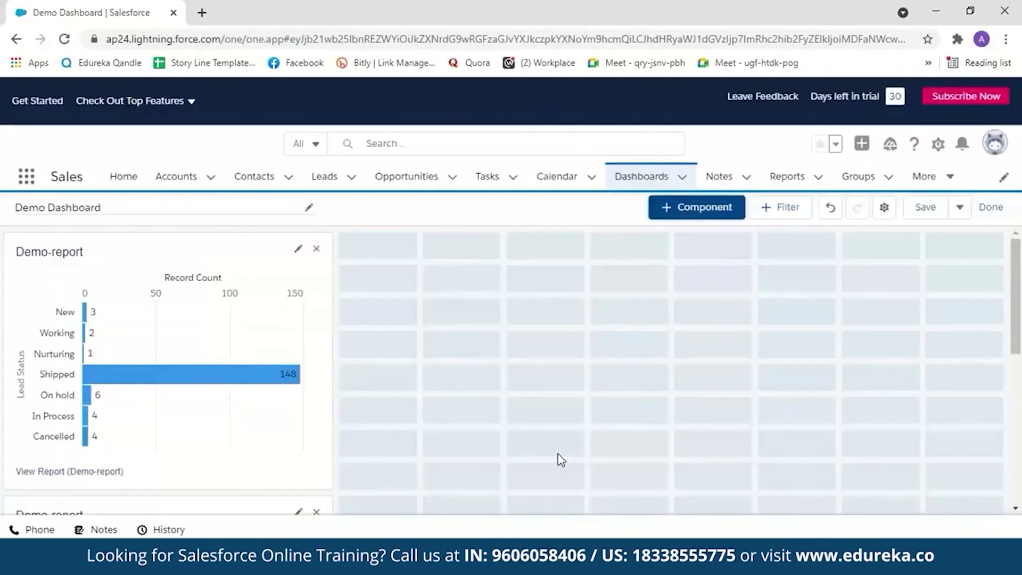
drag(1018, 266, 1020, 362)
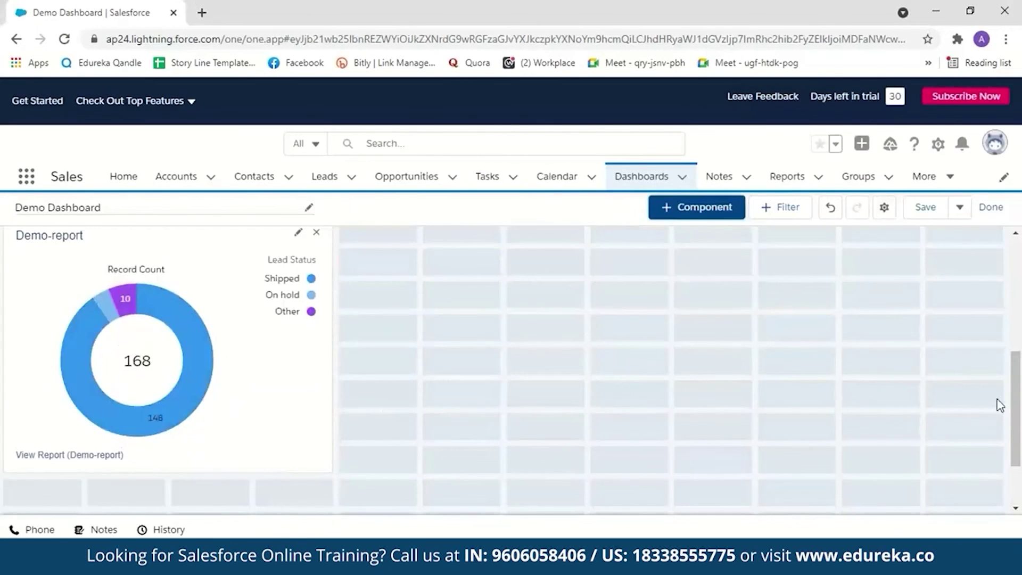
Step: Add a Demo-report funnel chart and move it into the top row's second column
scroll(982, 266, up, 5)
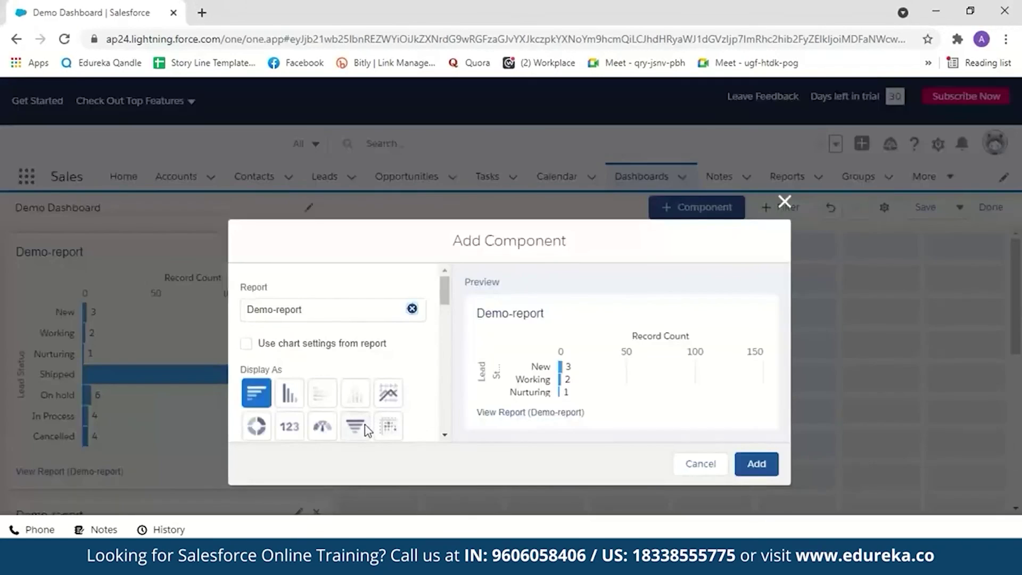
click(358, 427)
click(751, 465)
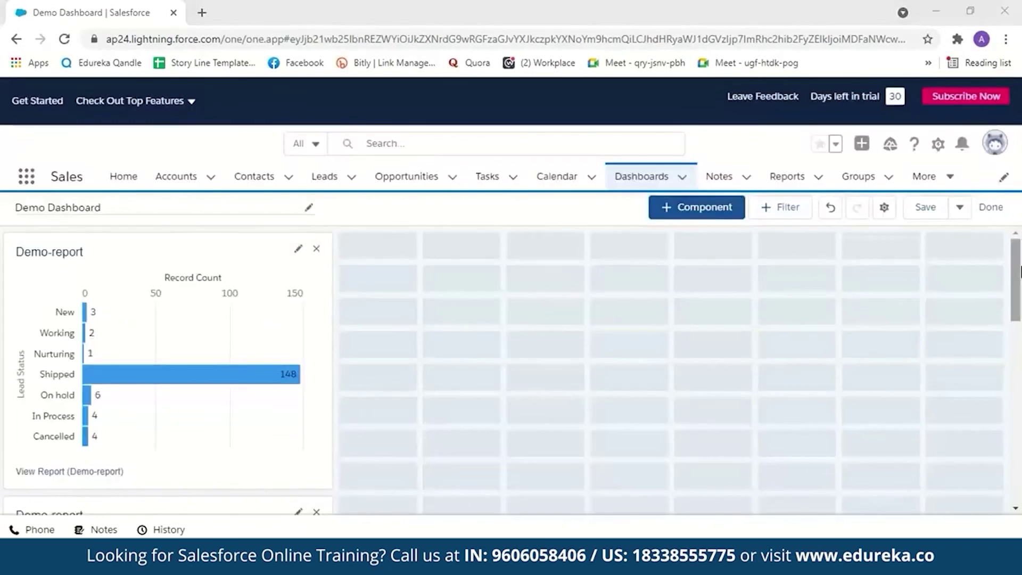
drag(1020, 271, 1020, 419)
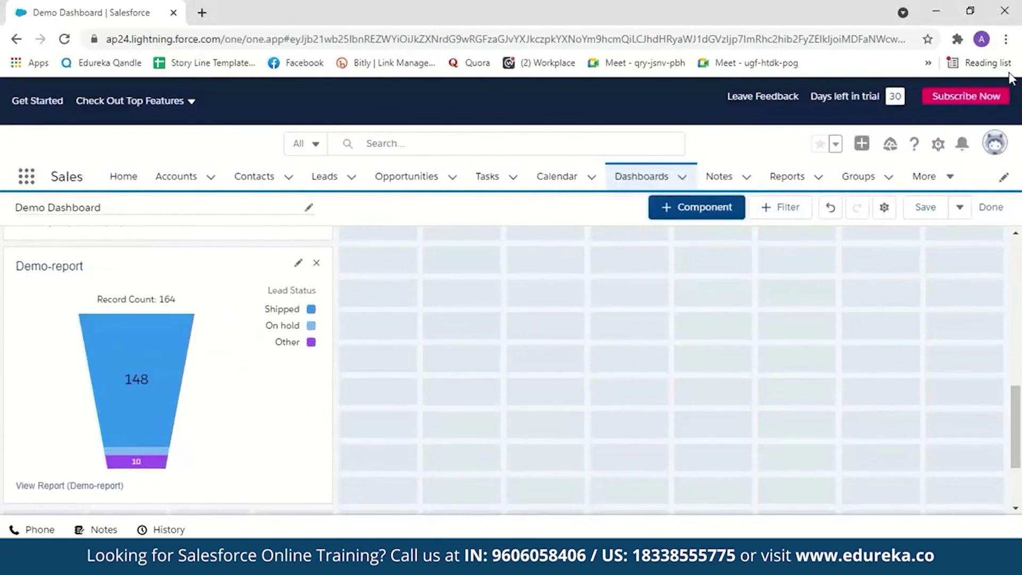
drag(226, 285, 586, 234)
click(718, 213)
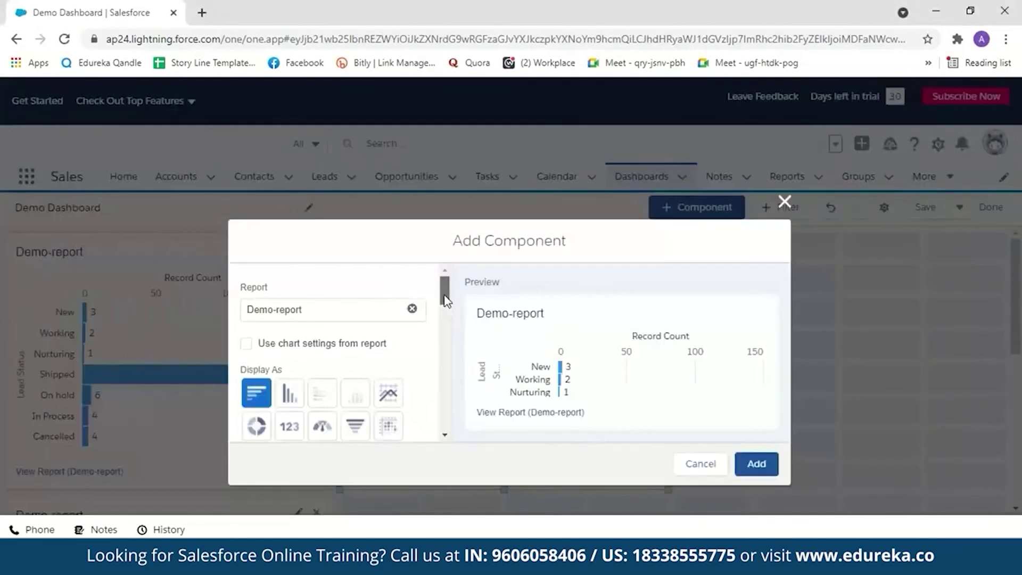
Step: Add a Demo-report line chart and place it in the top-right slot
drag(445, 297, 448, 347)
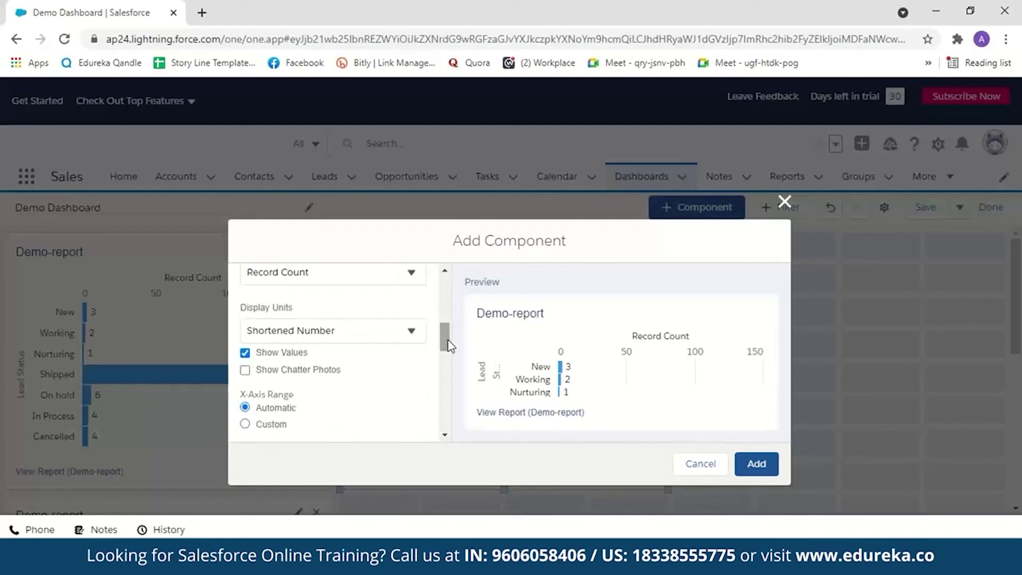
drag(448, 347, 453, 321)
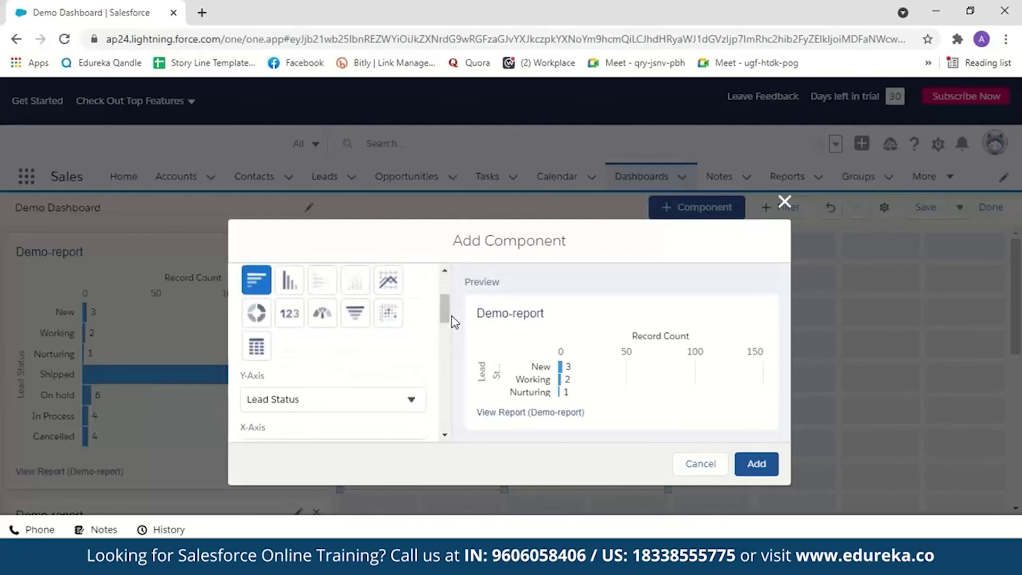
click(394, 284)
click(755, 463)
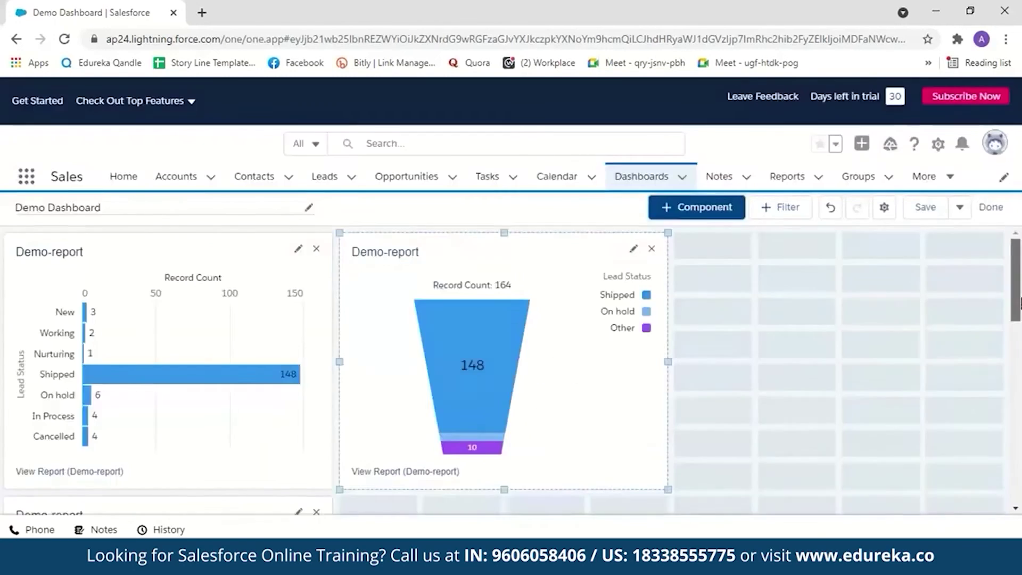
drag(237, 321, 917, 242)
drag(255, 322, 952, 309)
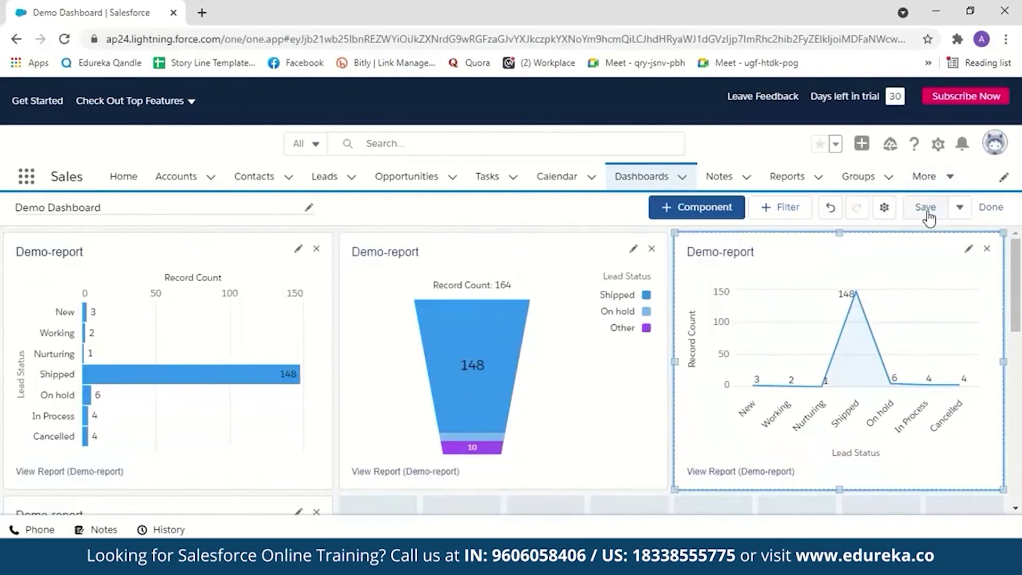